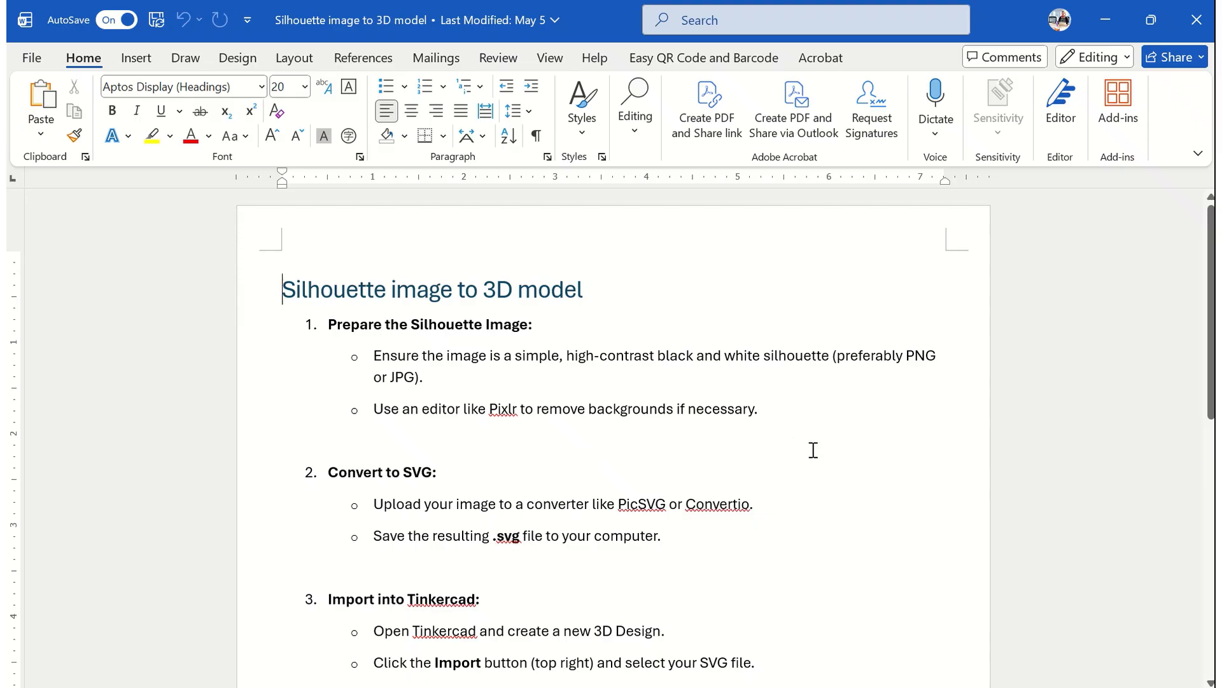
Step: Review the "Silhouette image to 3D model" instructions from image preparation to the tips section, and close the document
scroll(764, 457, down, 2)
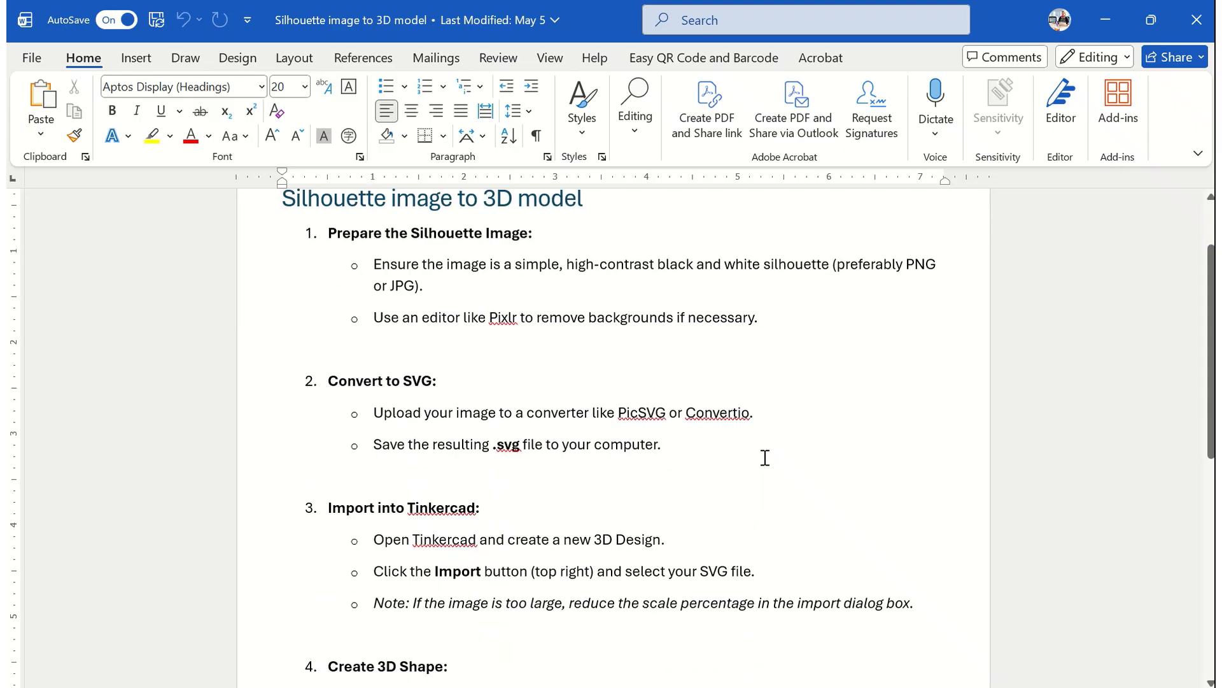
scroll(770, 437, down, 6)
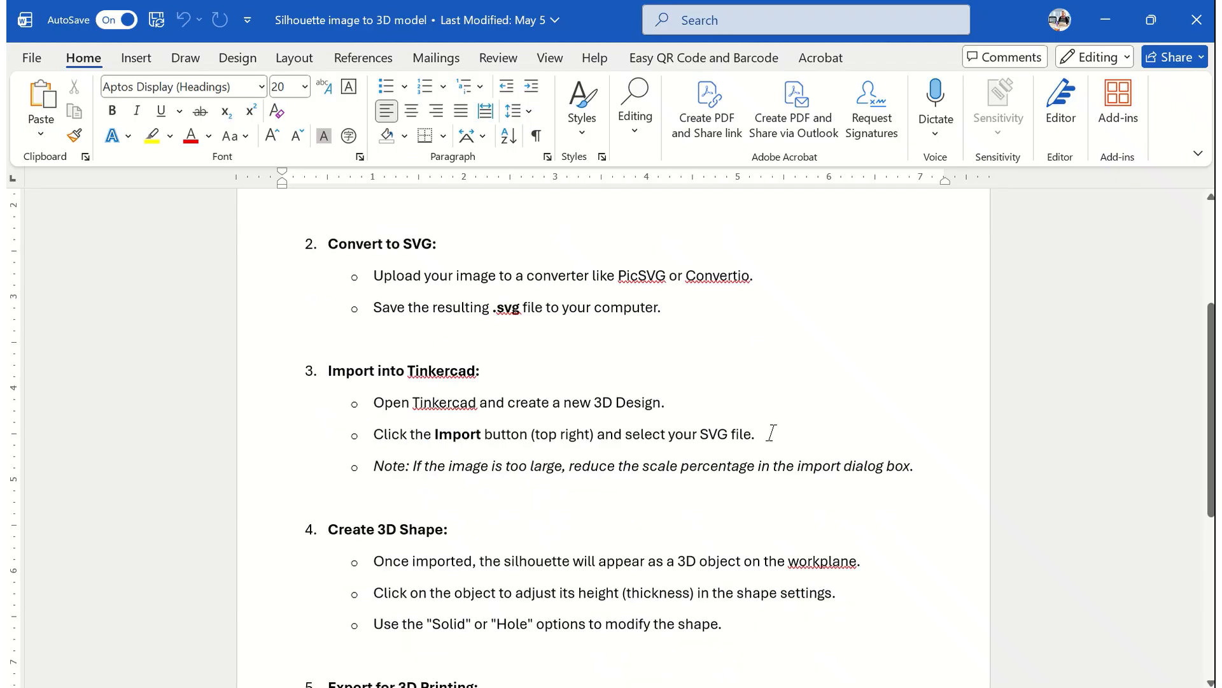
scroll(772, 431, down, 5)
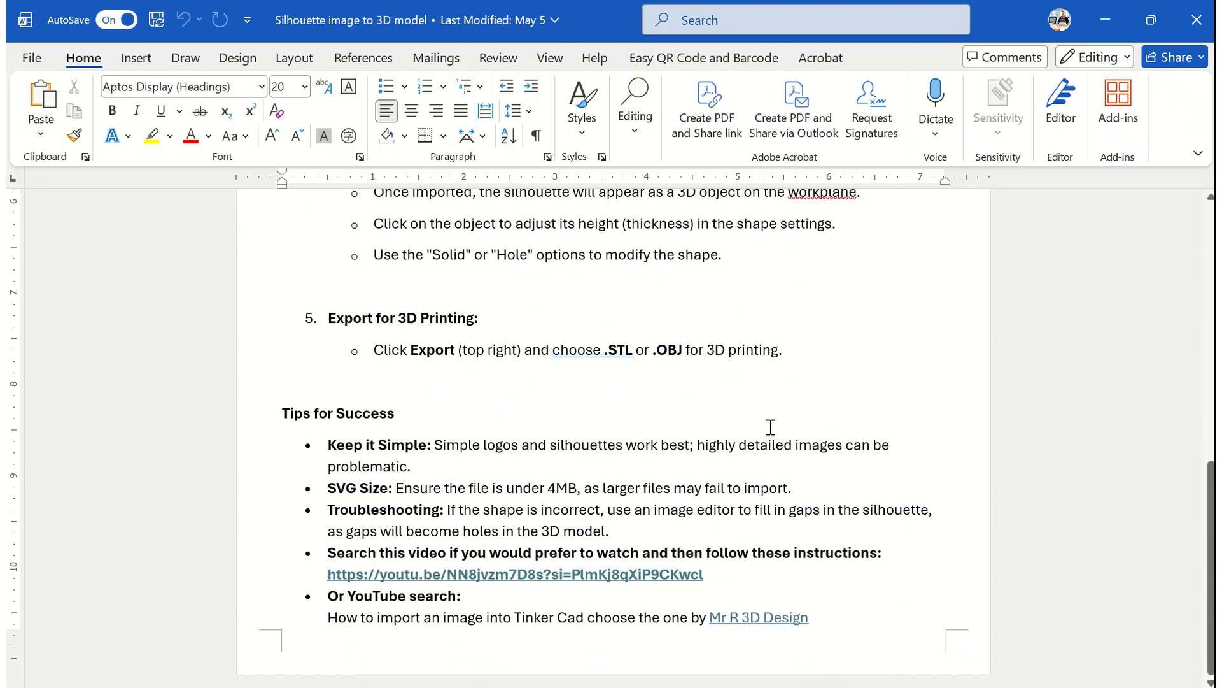
scroll(770, 426, up, 1)
scroll(770, 427, up, 14)
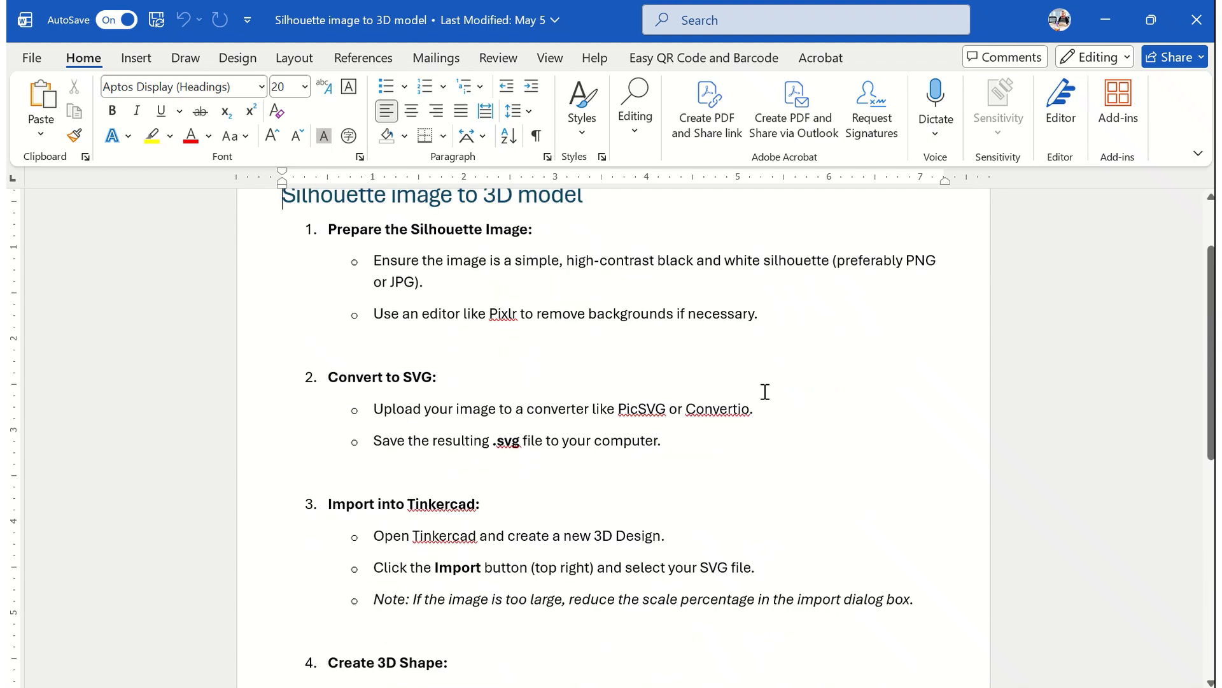
click(1201, 22)
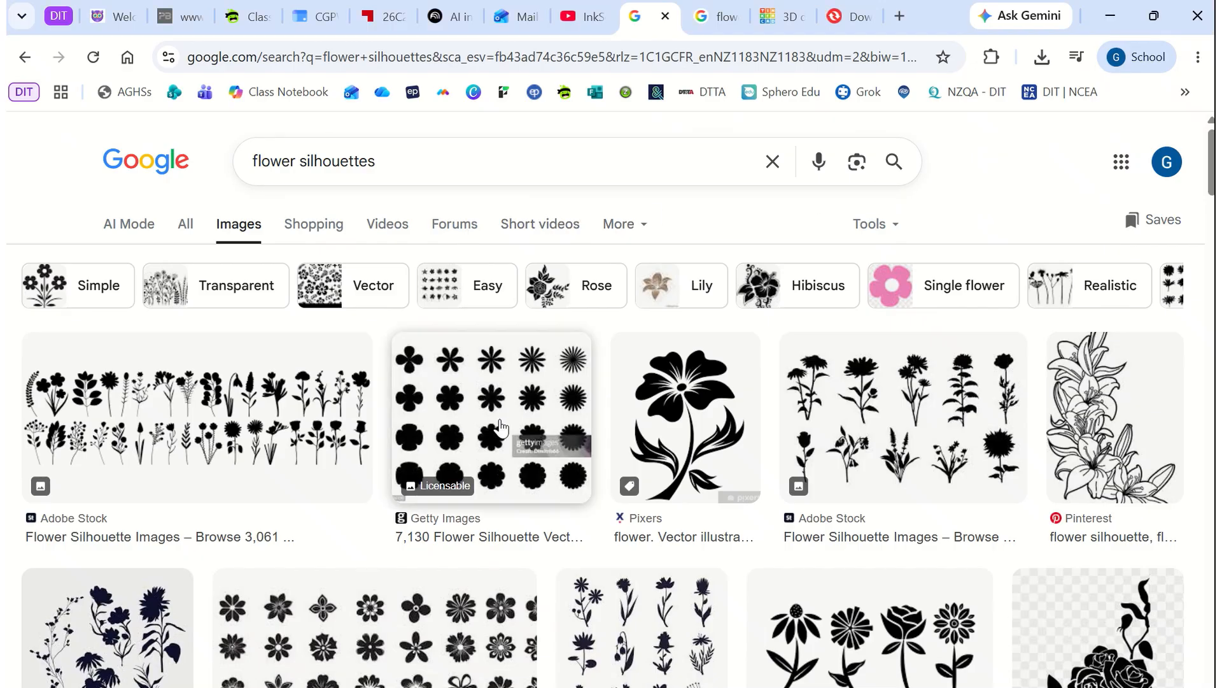
Step: Look over the flower silhouette images, and run a new image search for "flower drawing outline"
scroll(477, 369, down, 3)
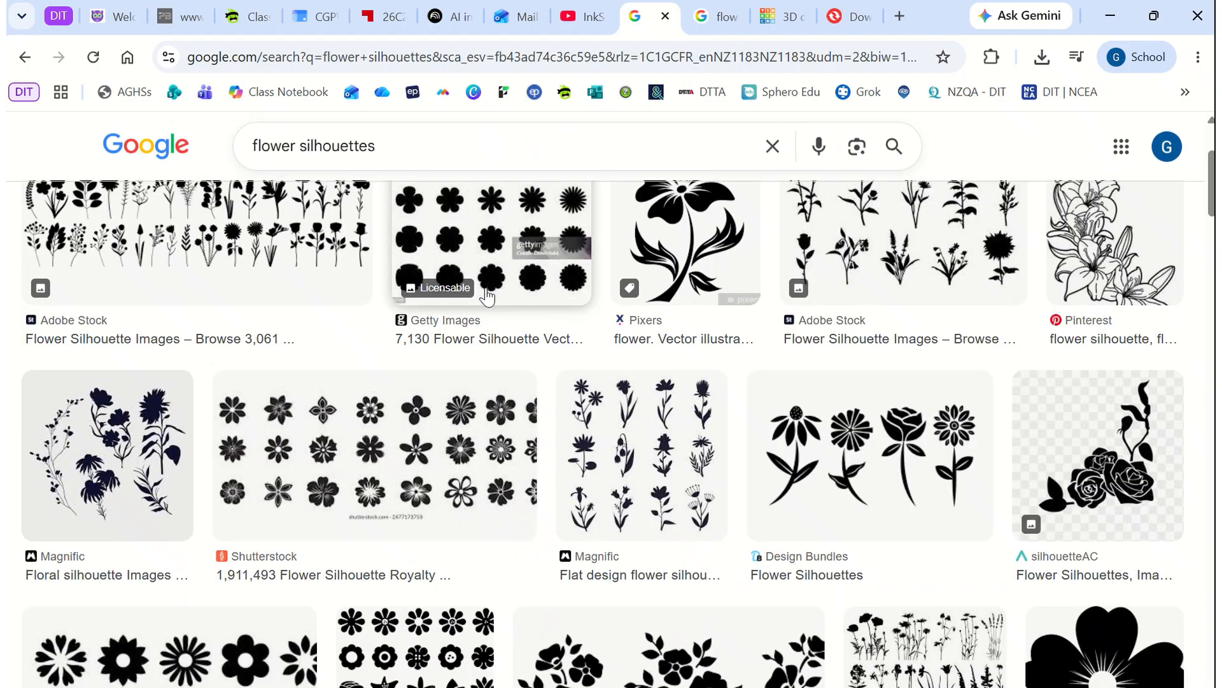
scroll(469, 346, down, 4)
scroll(661, 288, down, 10)
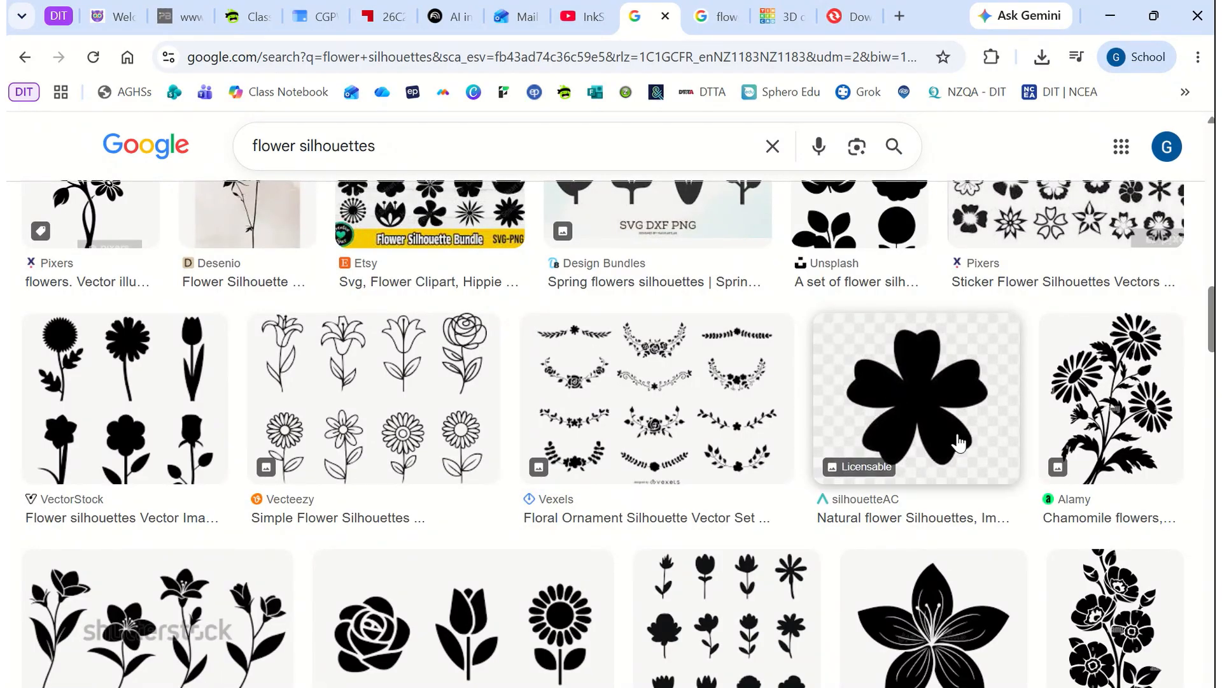
scroll(693, 407, up, 15)
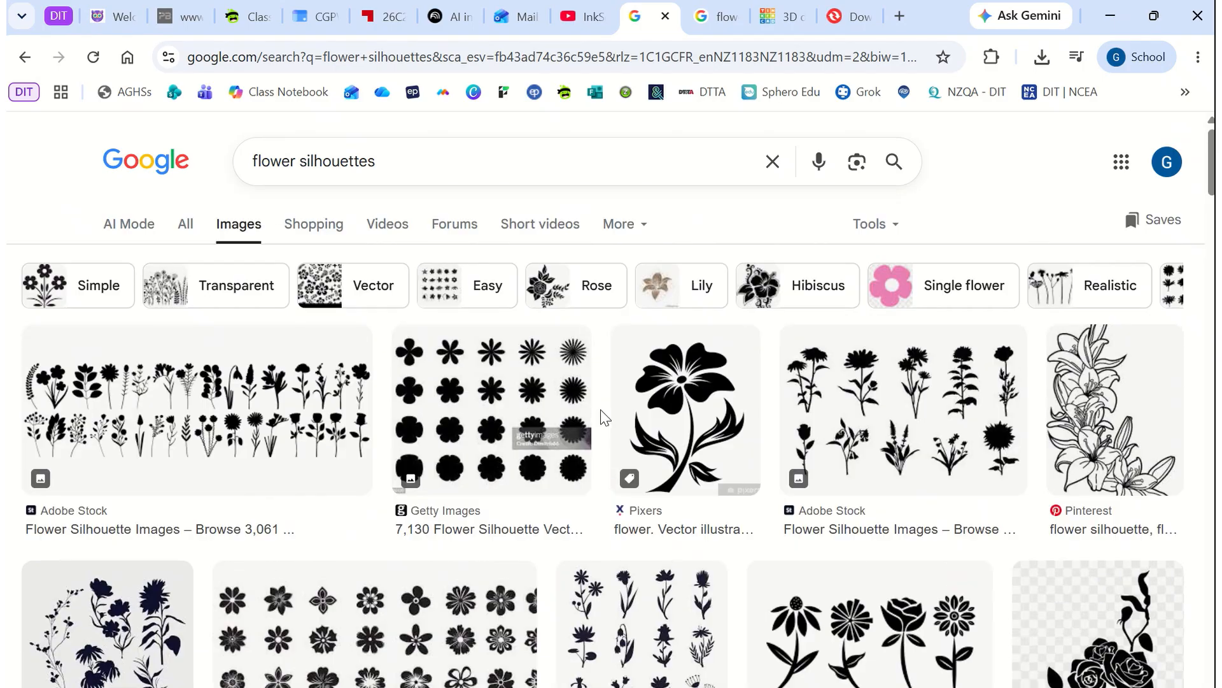
drag(394, 155, 302, 168)
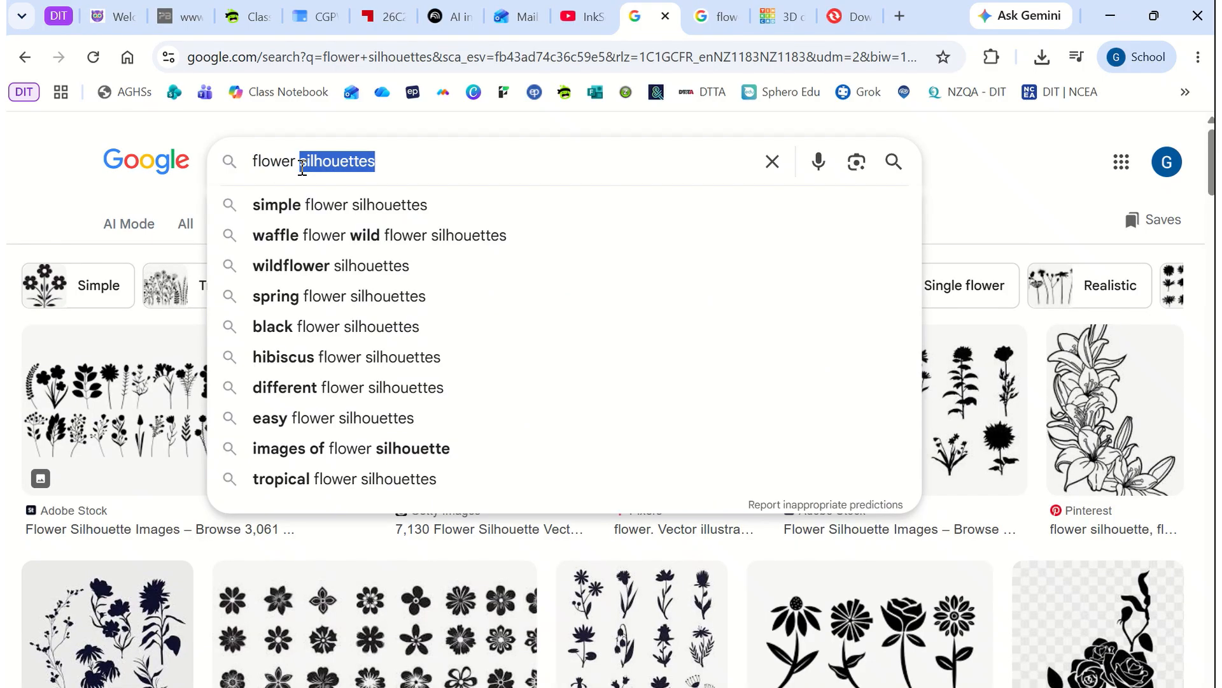
text(drawing )
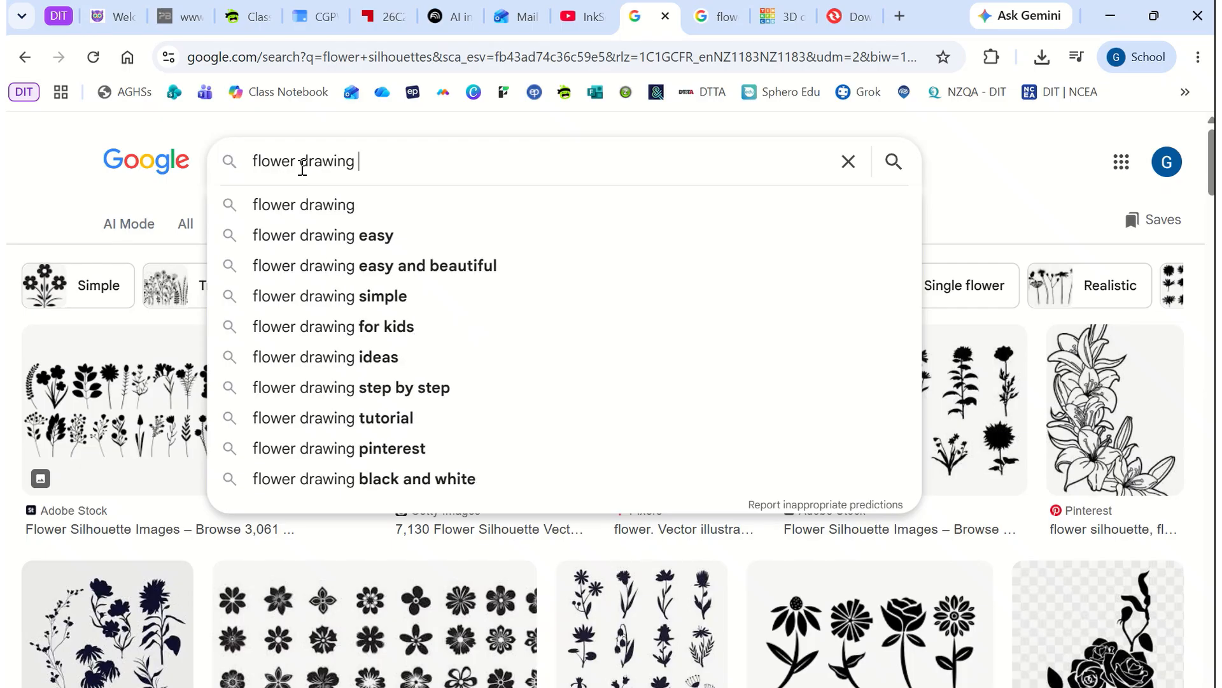
text(outline)
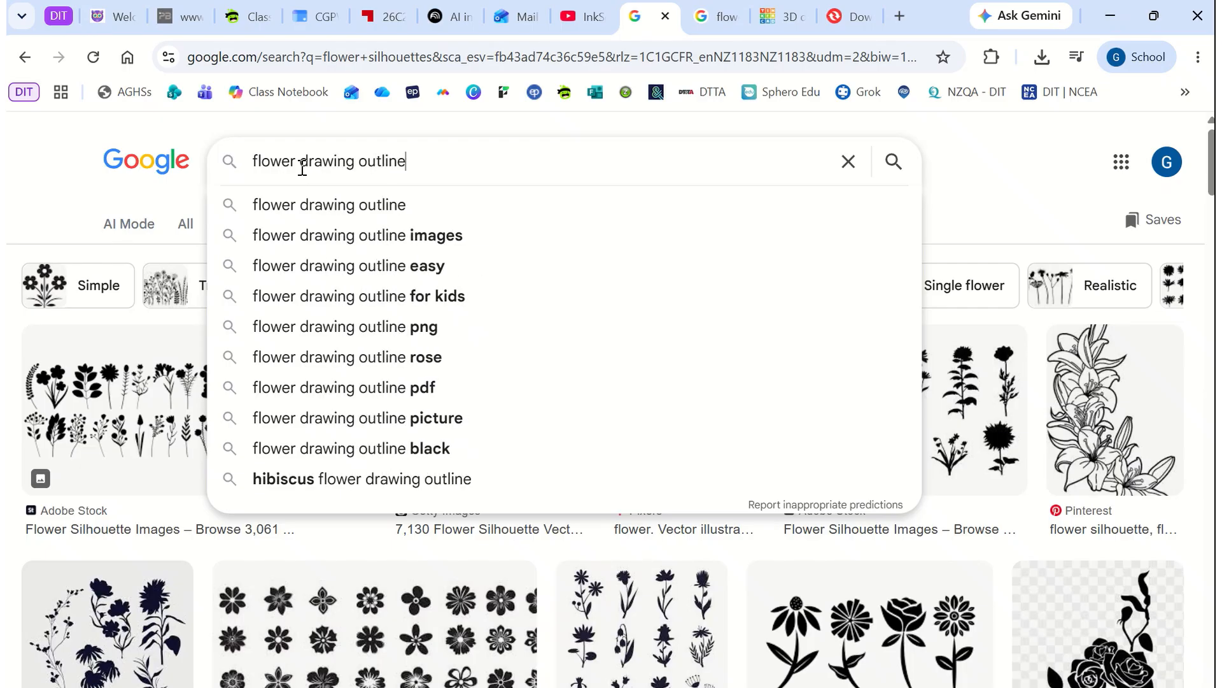
key(Return)
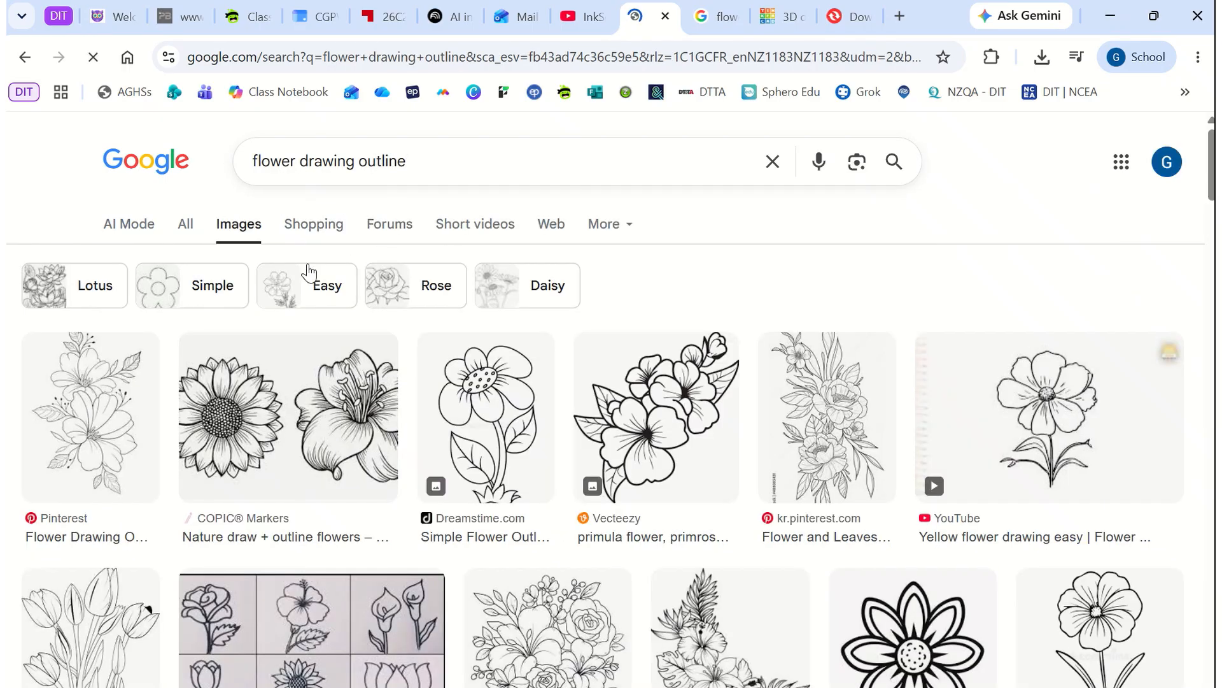
Step: Find the bold Pikbest outline of a single flower with one leaf and save it to the Desktop as a PNG named flower
scroll(700, 426, down, 5)
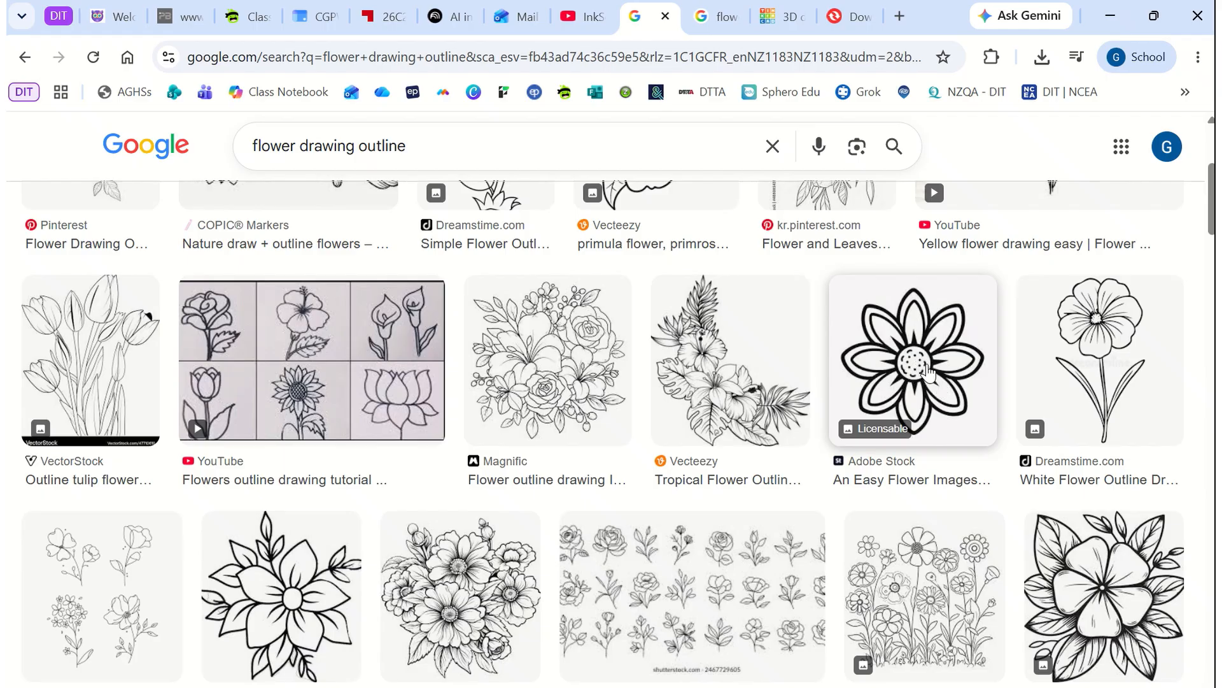
scroll(667, 476, down, 1)
scroll(667, 476, down, 3)
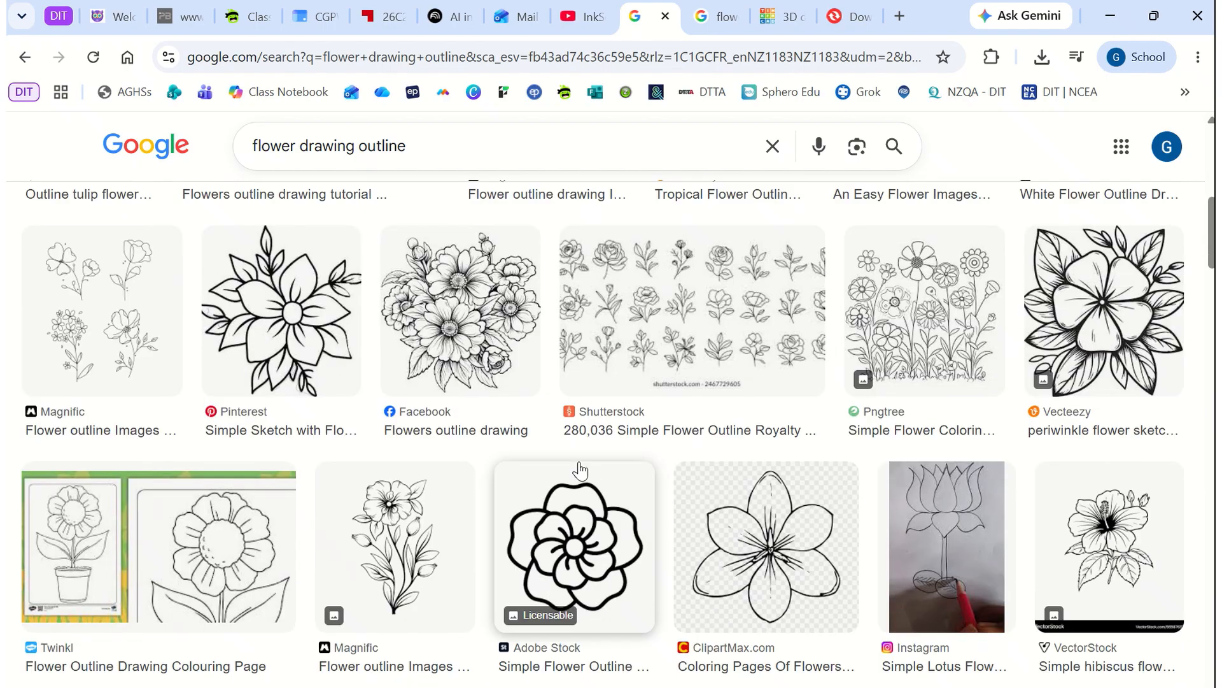
scroll(655, 423, down, 3)
scroll(585, 421, down, 1)
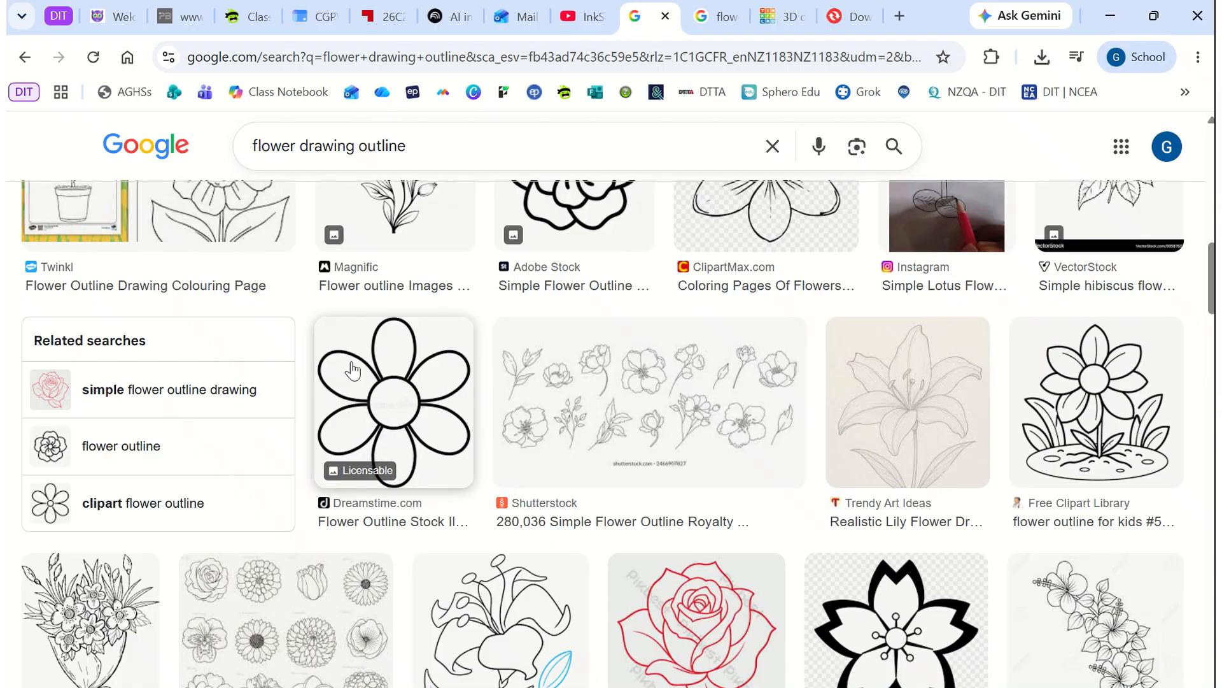
scroll(396, 434, down, 4)
scroll(396, 432, down, 12)
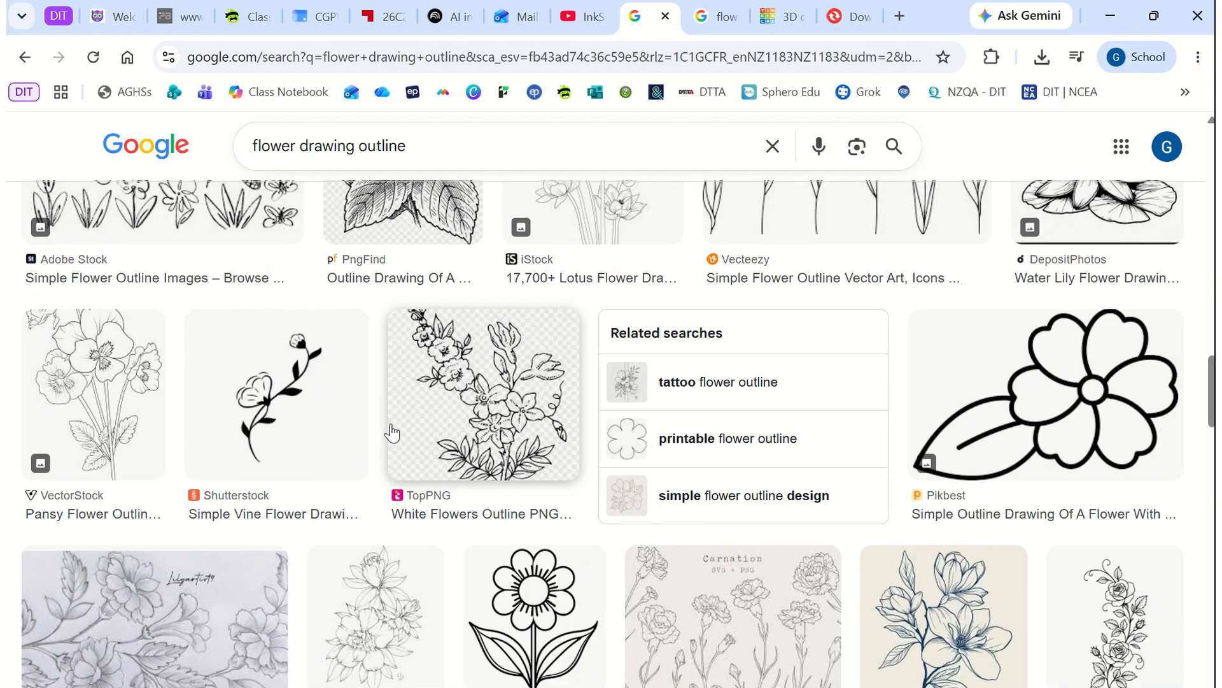
right_click(1088, 398)
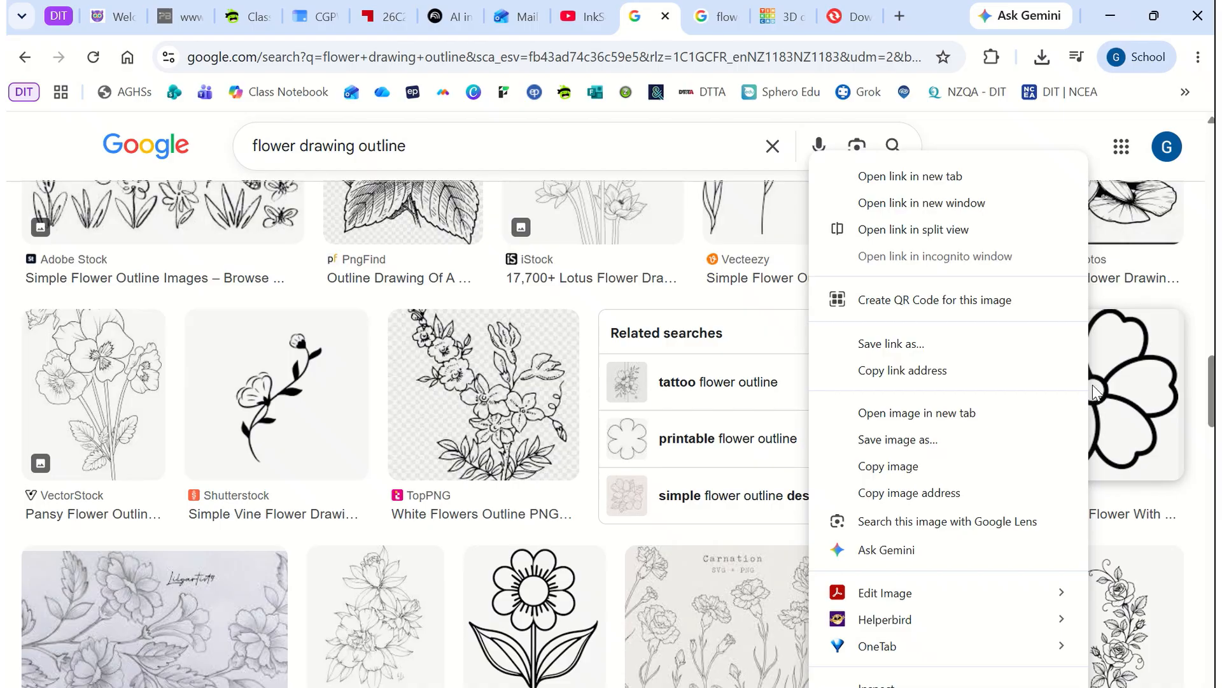
click(922, 441)
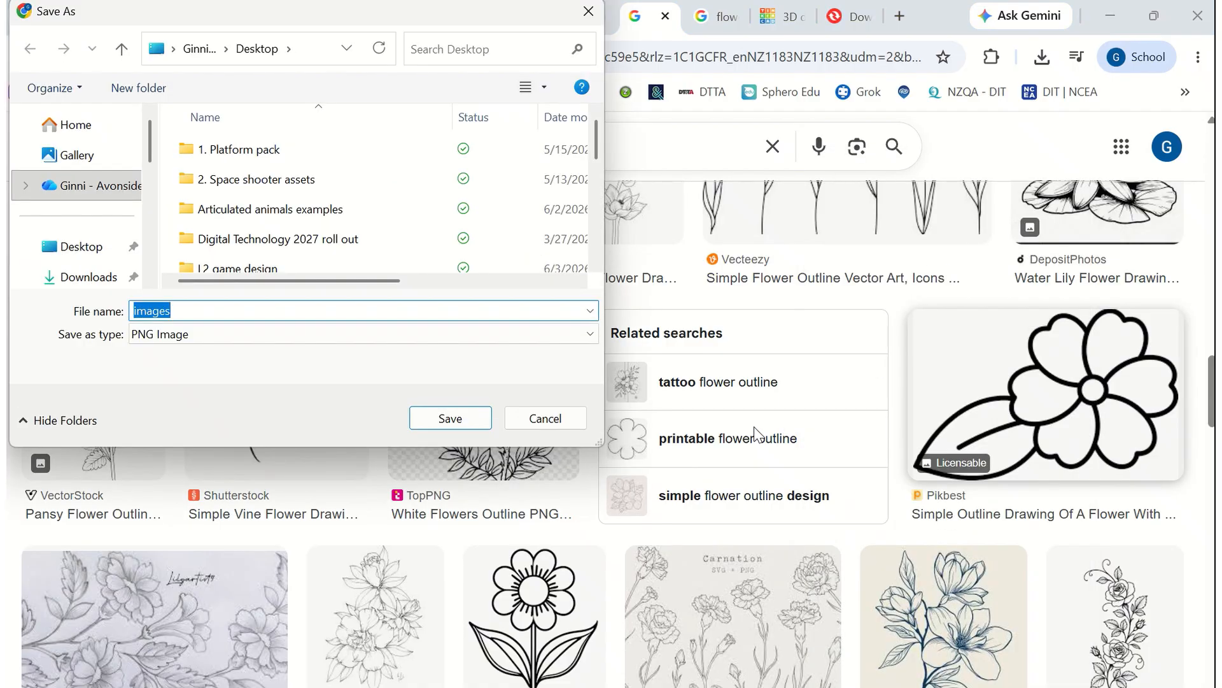
text(flower)
click(451, 418)
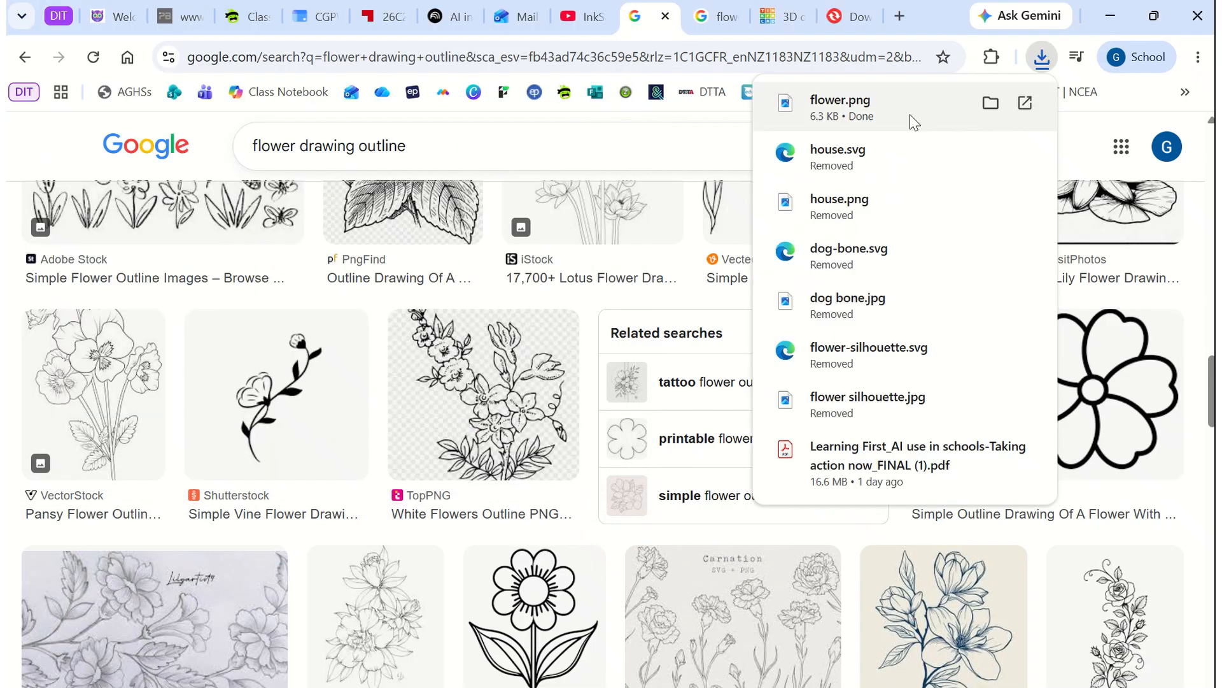
Step: Switch to Convertio, start a new conversion and upload the flower PNG from the Desktop
click(853, 19)
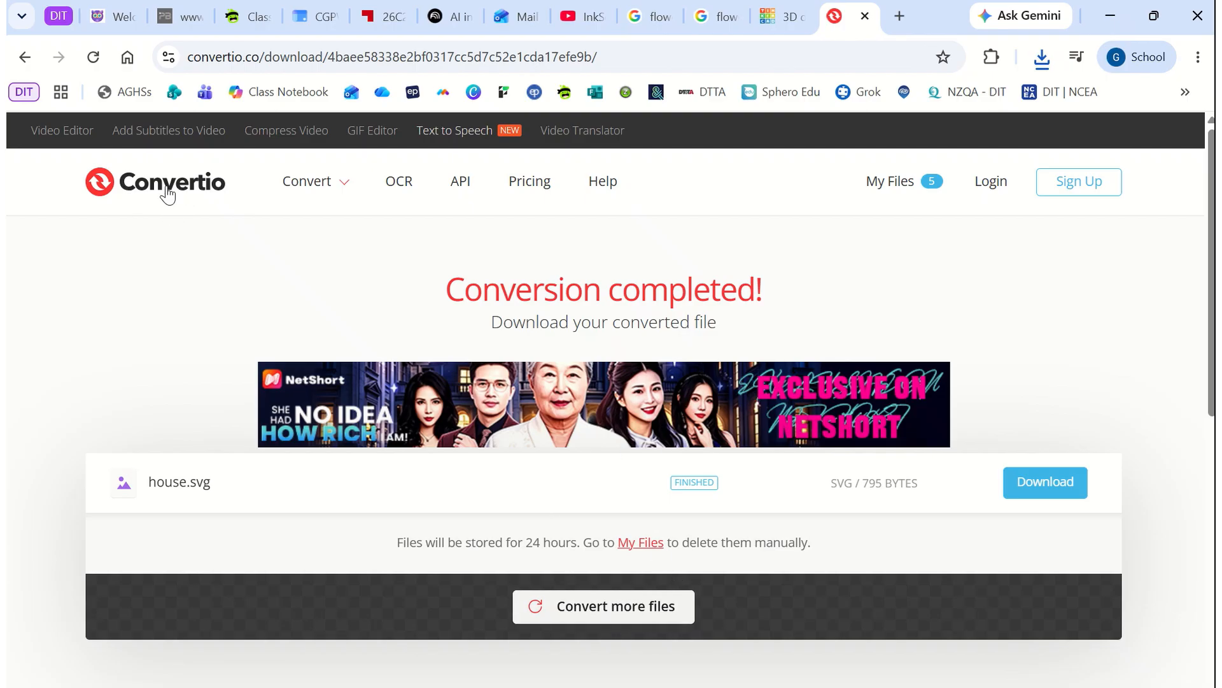
click(606, 608)
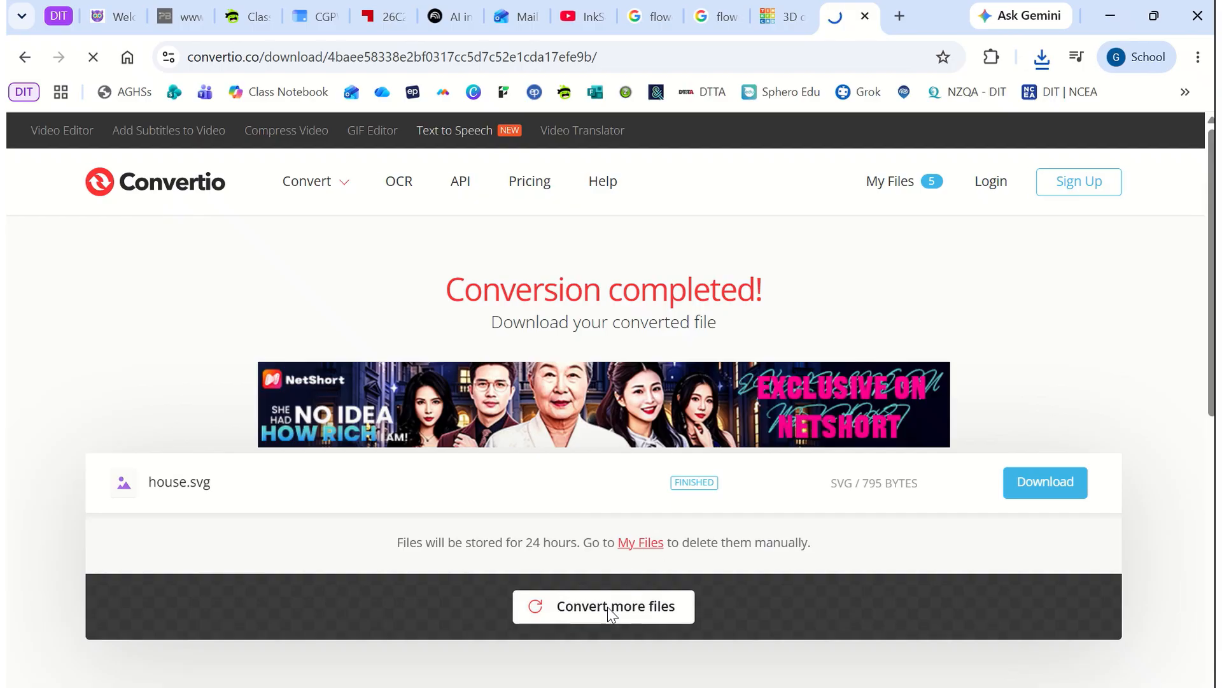
scroll(573, 445, down, 4)
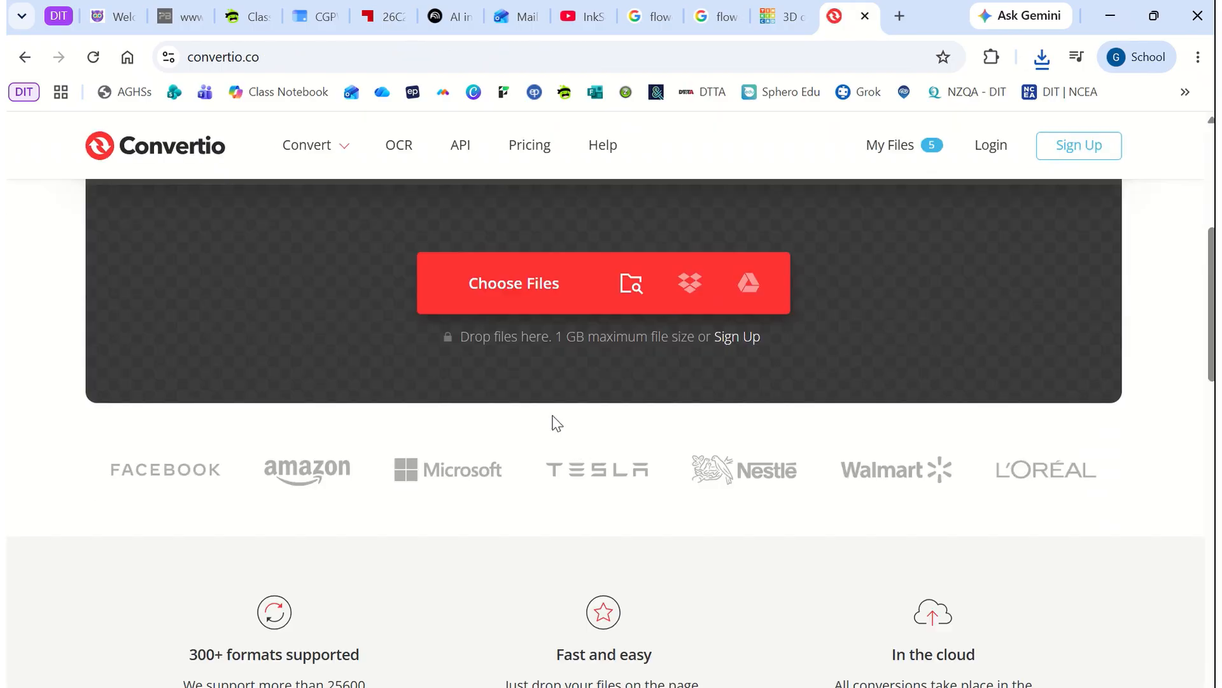
click(500, 294)
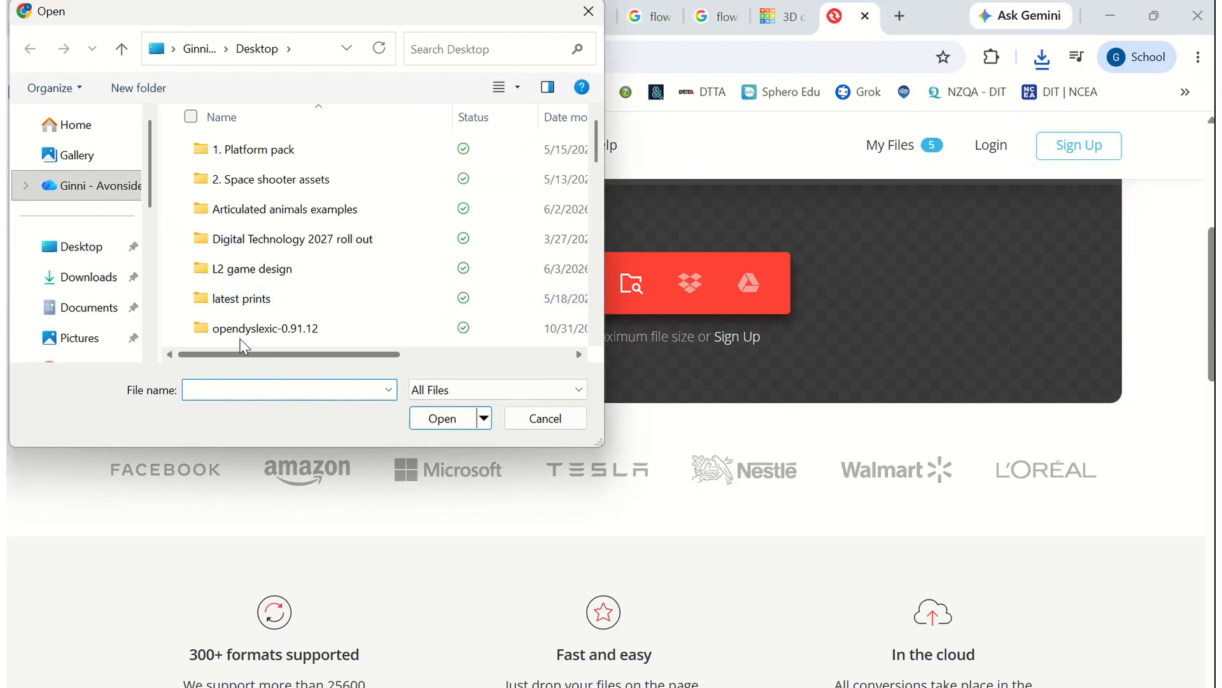
scroll(289, 218, down, 5)
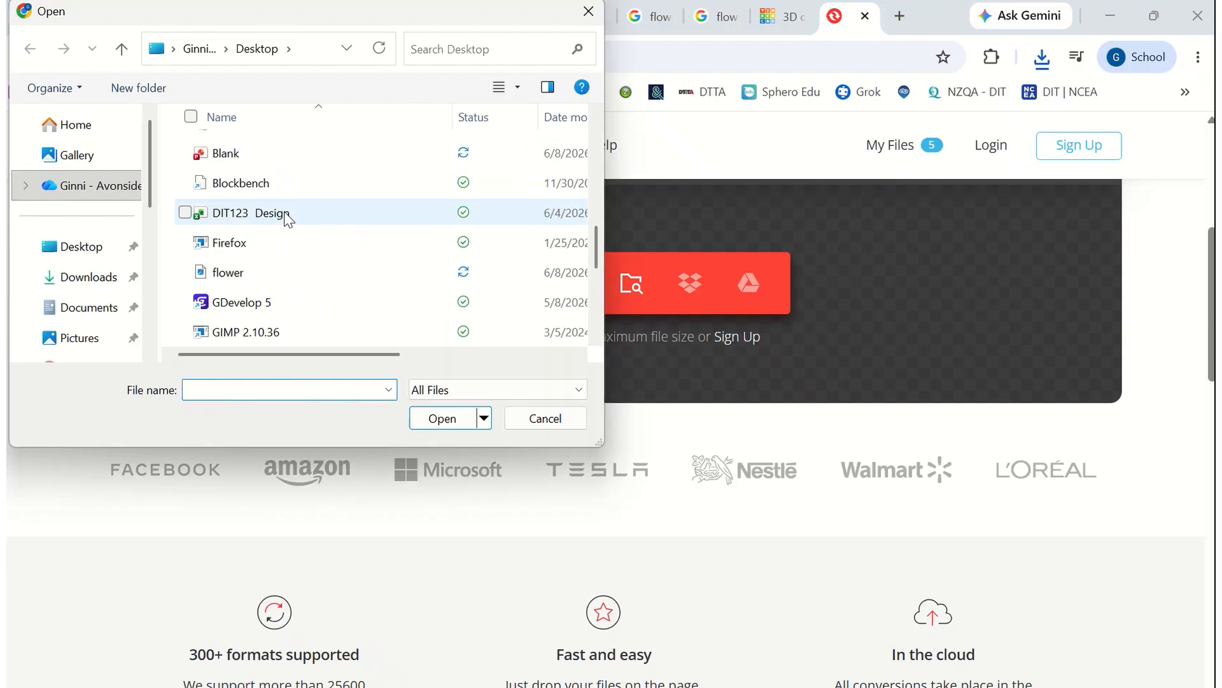
click(253, 278)
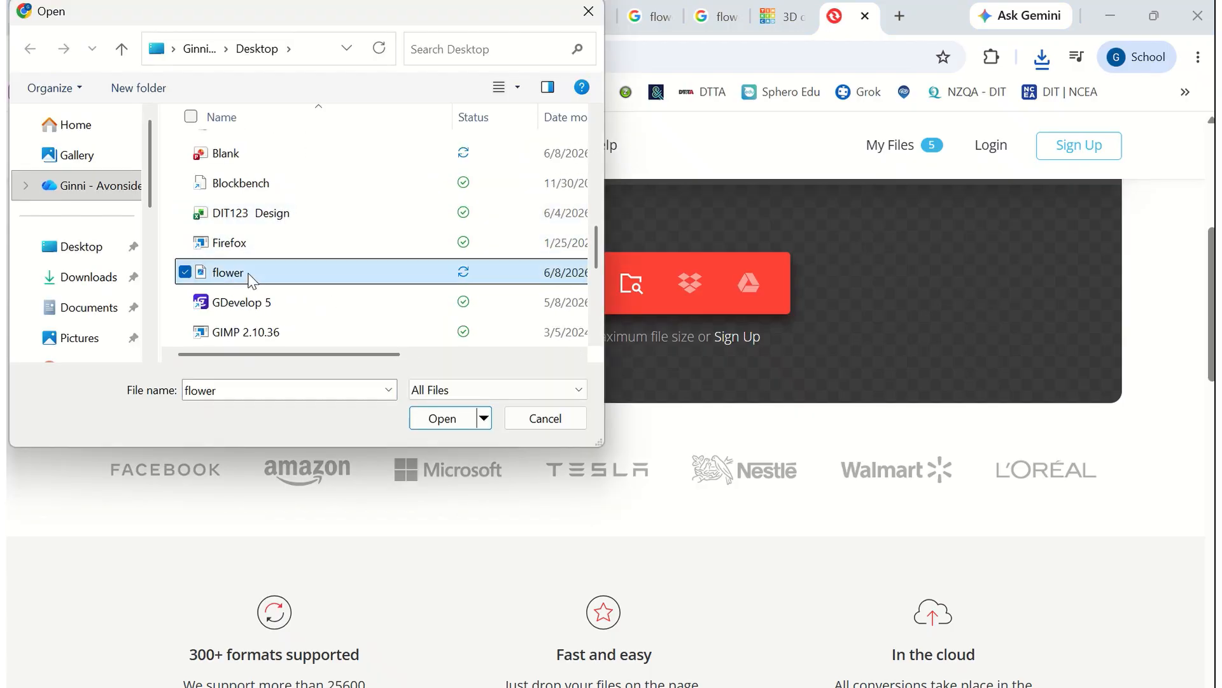
click(437, 420)
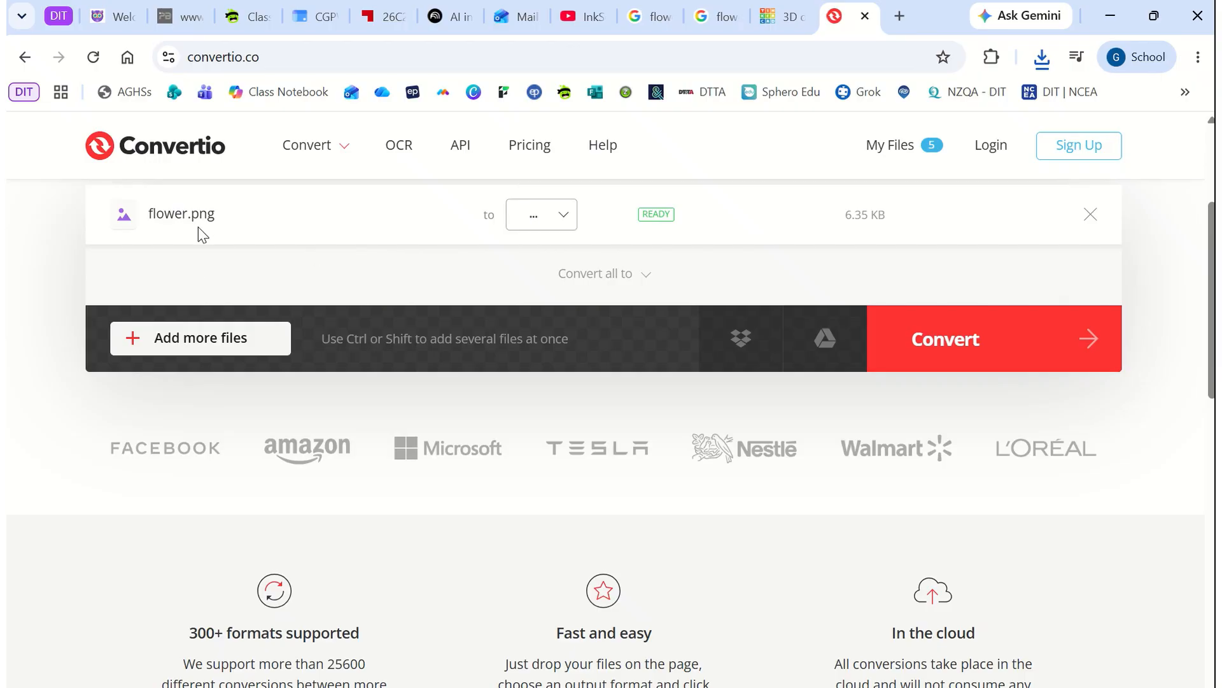
Step: Convert flower.png to the SVG vector format and download the converted file
click(563, 216)
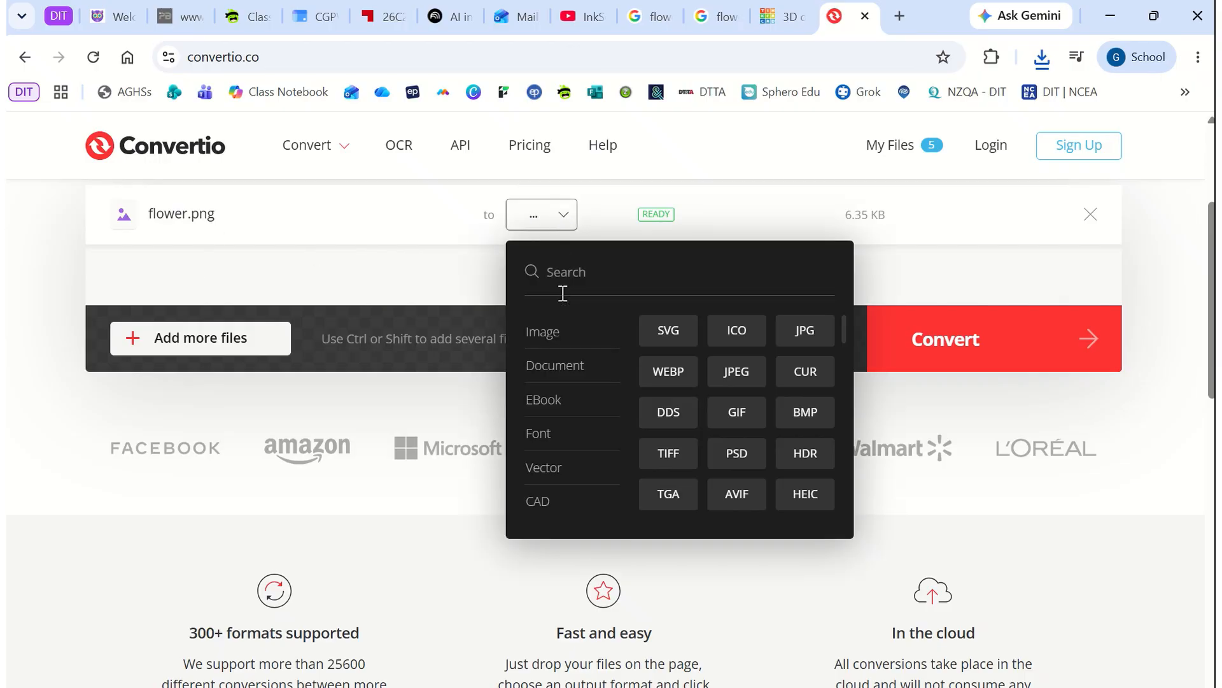
mouse_move(549, 473)
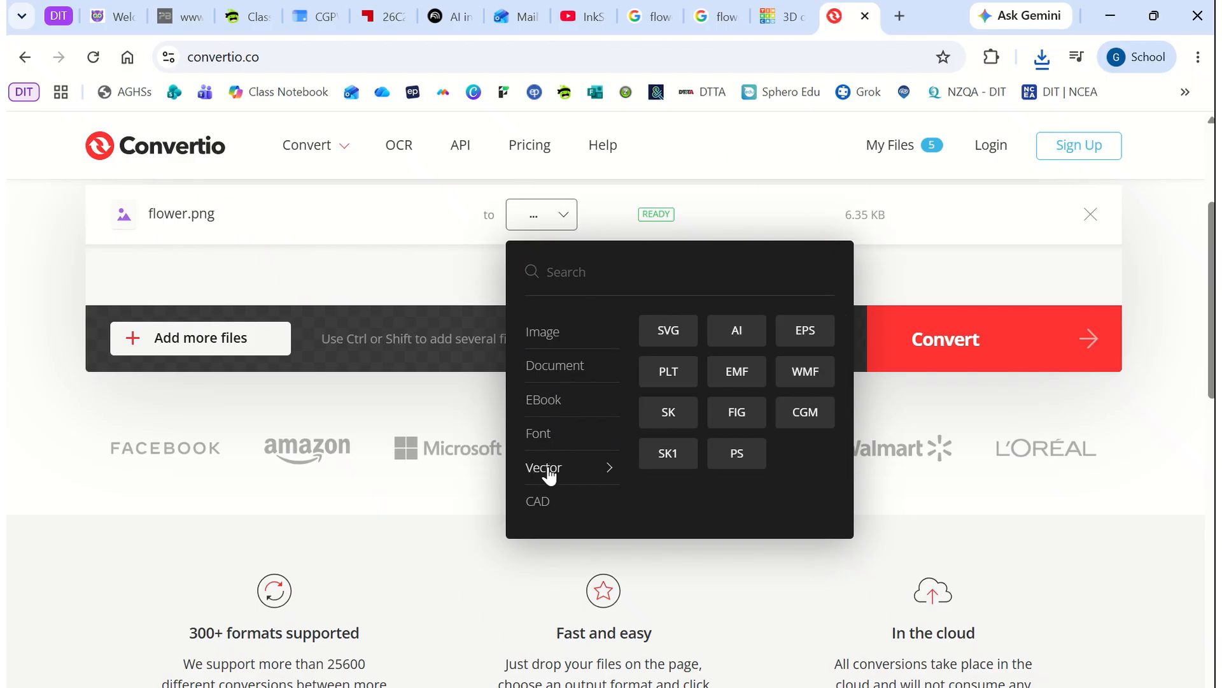
click(669, 331)
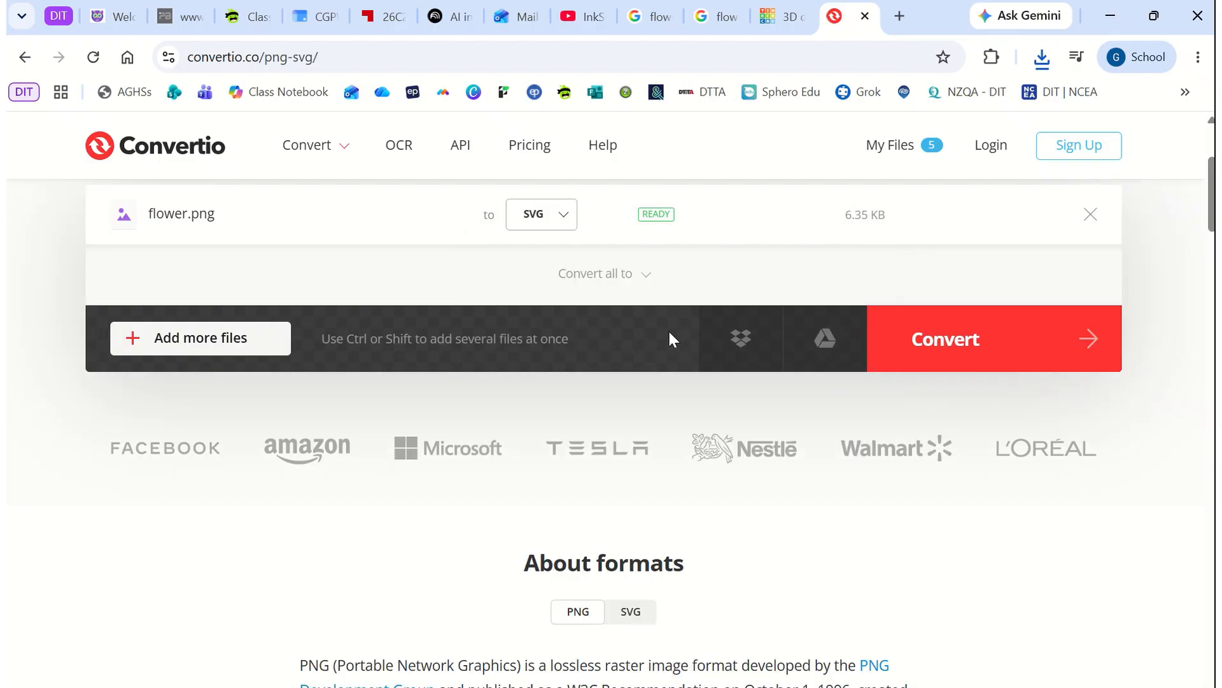
click(941, 350)
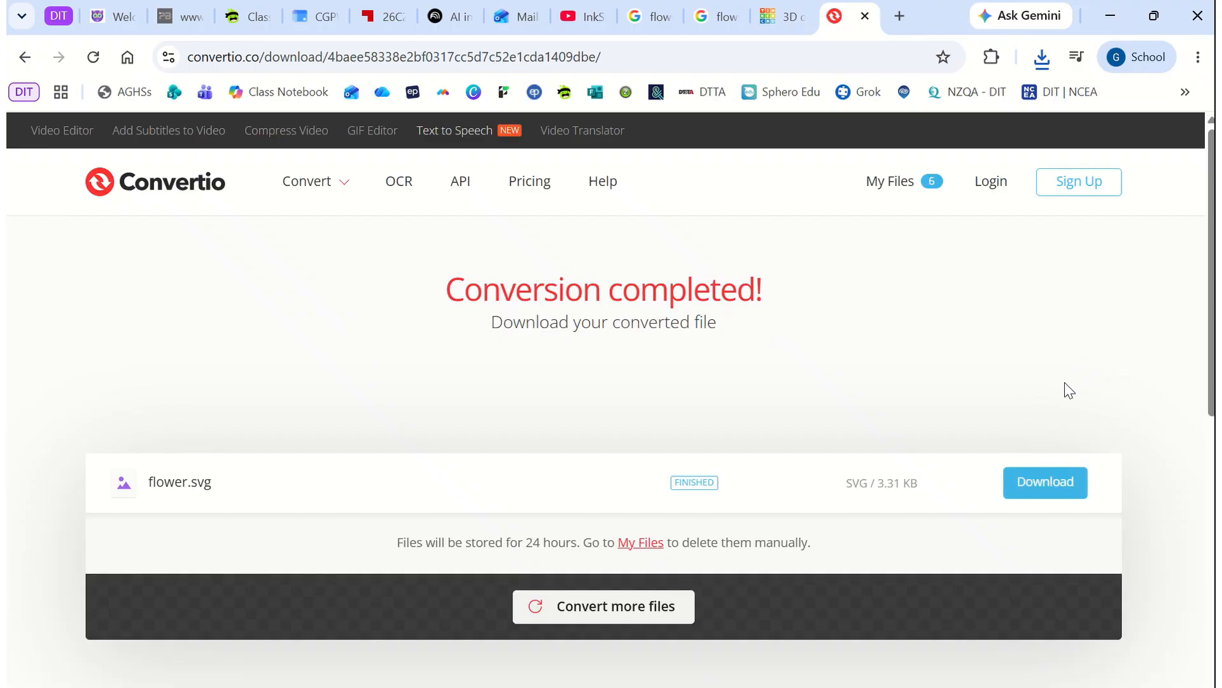
click(1041, 490)
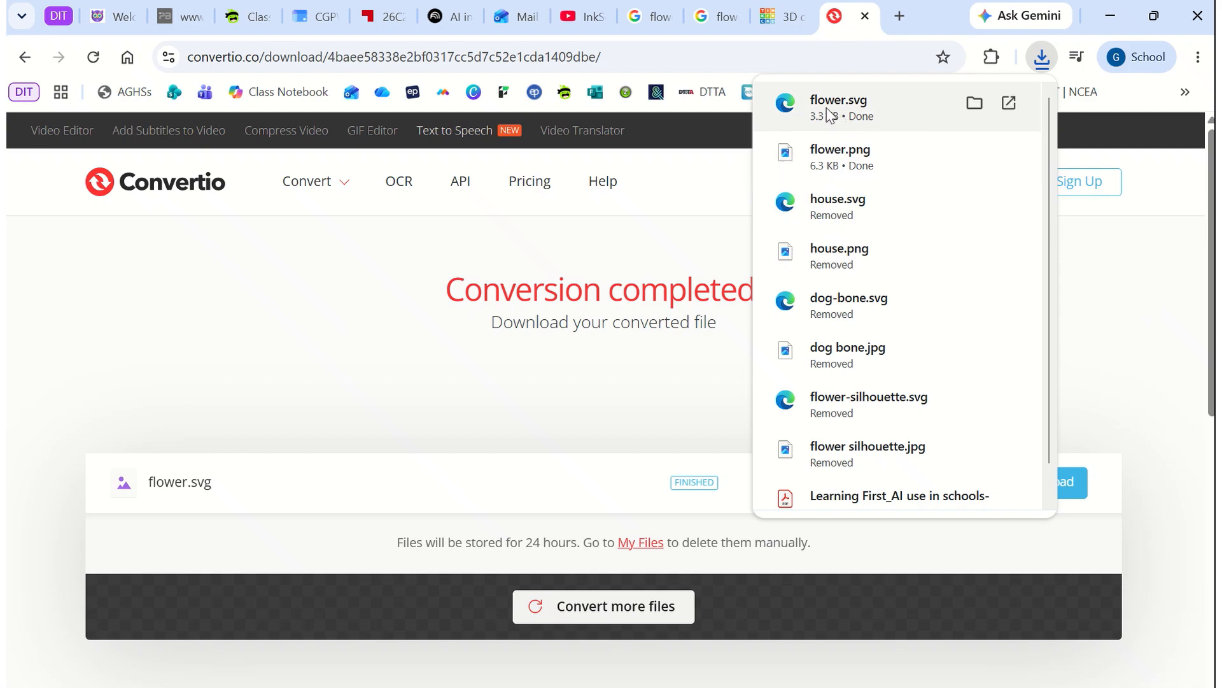
Step: Show the downloaded flower.svg in its folder, move it from Downloads to the Desktop and close the folder window
click(973, 104)
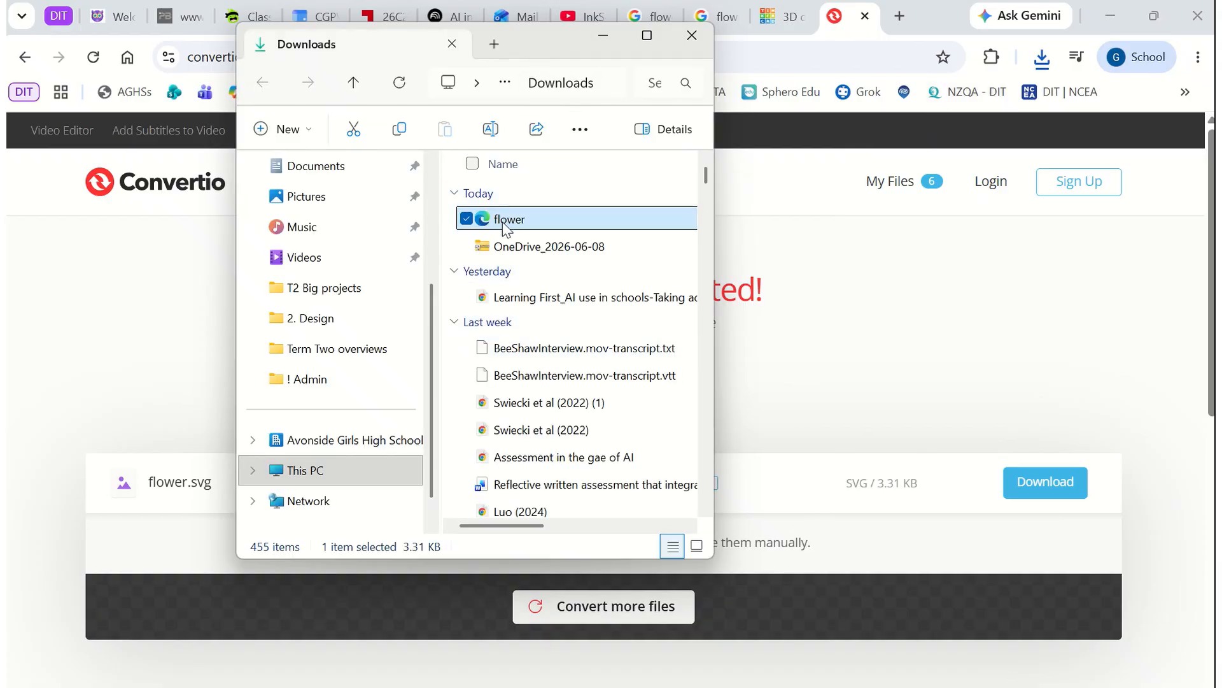
scroll(347, 235, up, 3)
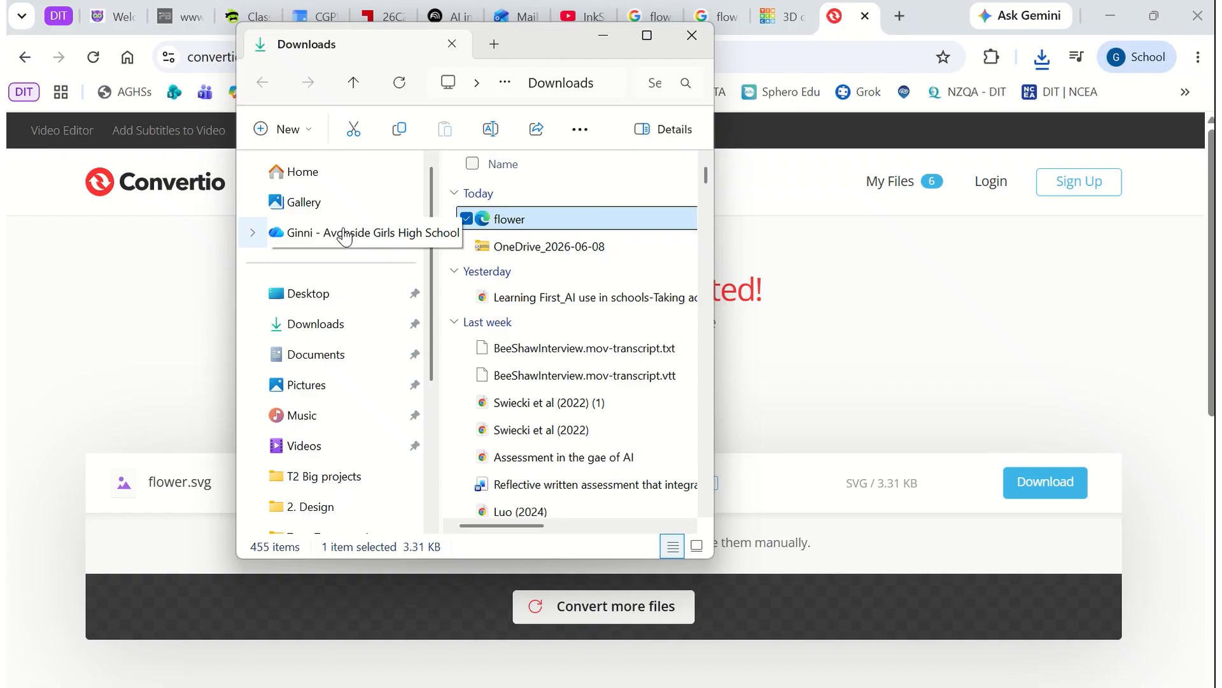
drag(522, 217, 355, 293)
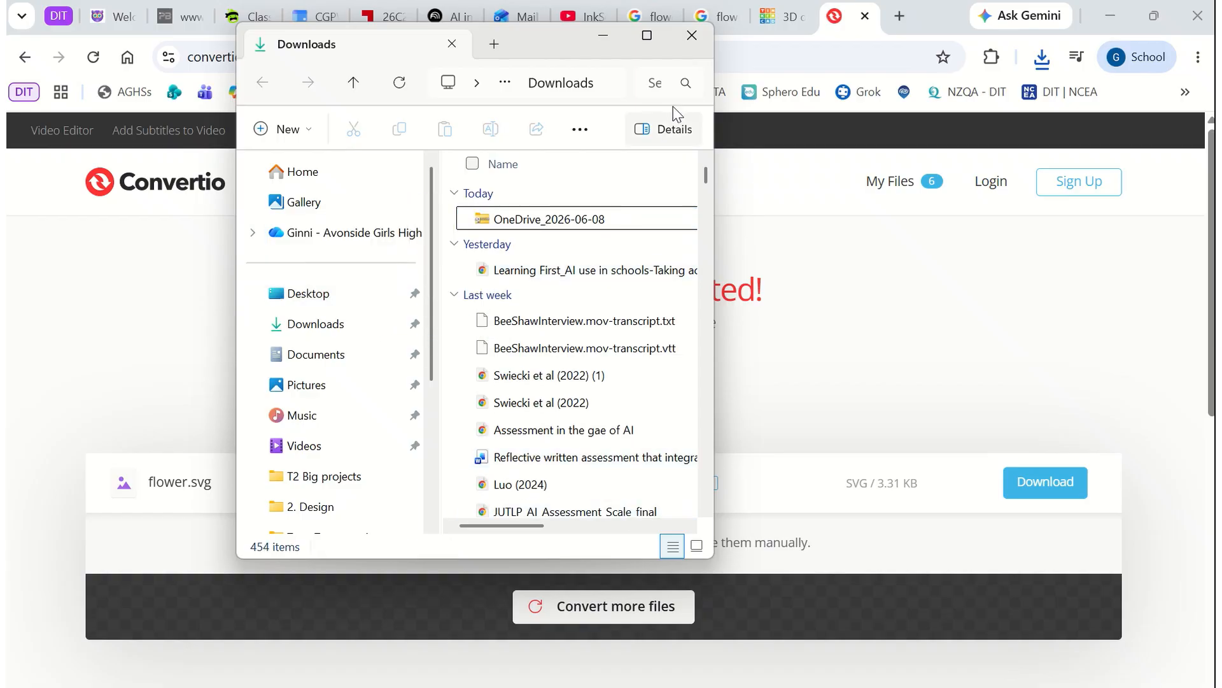
click(692, 37)
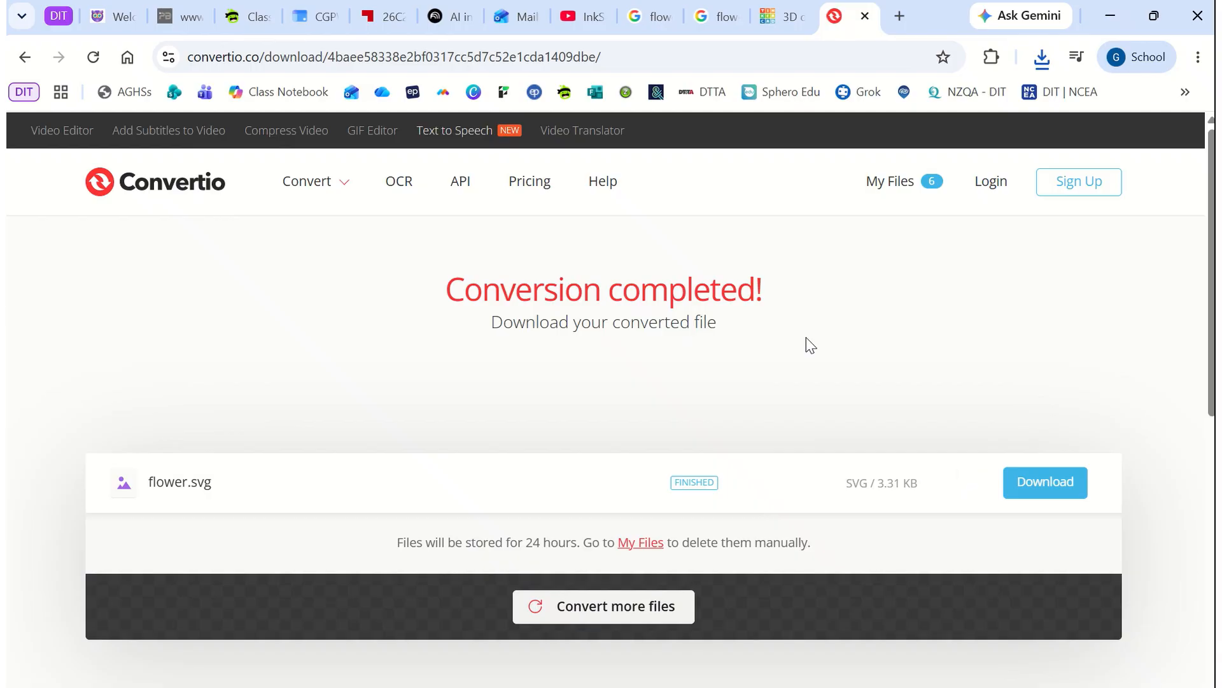
Step: Switch to the Tinkercad design and delete the dark blue shape from the workplane
click(774, 17)
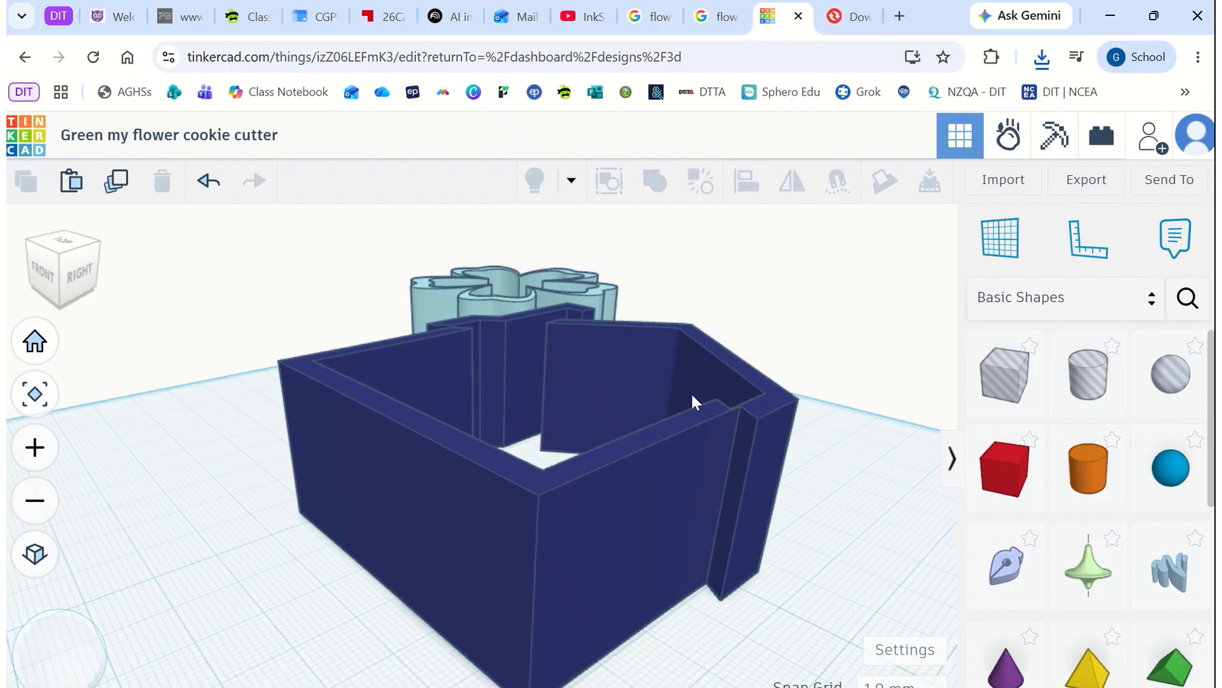
mouse_move(691, 548)
right_down()
mouse_move(676, 510)
mouse_move(718, 572)
mouse_move(700, 535)
right_up()
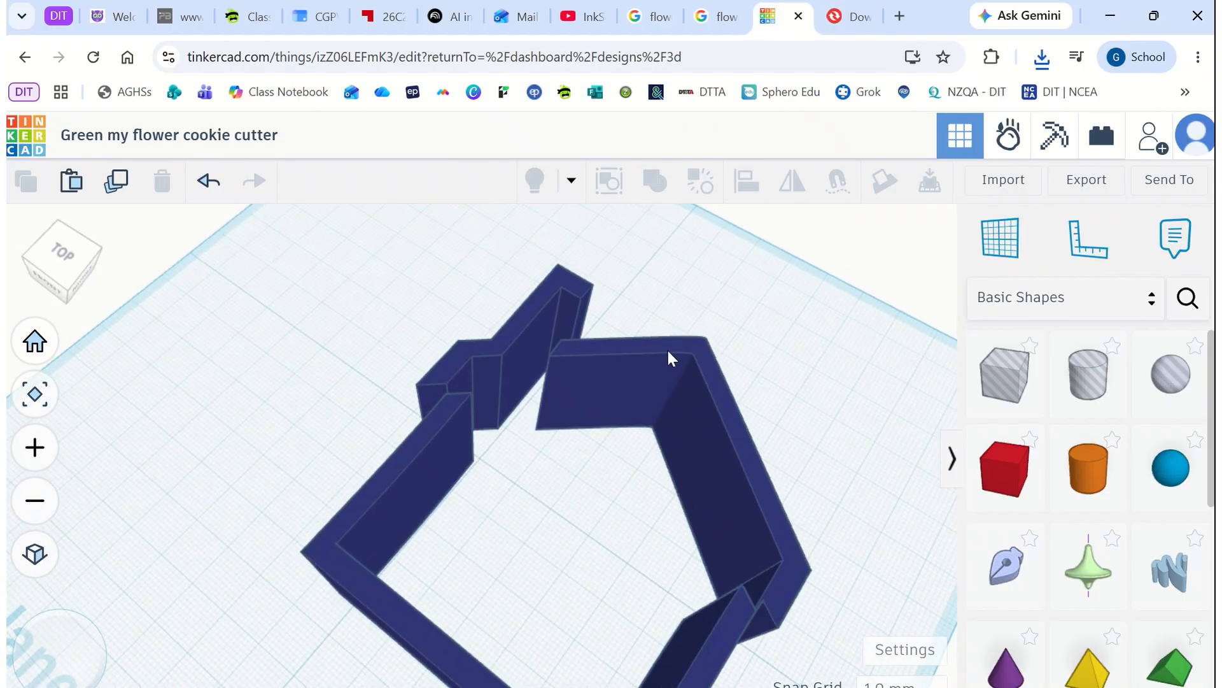
click(665, 348)
key(Delete)
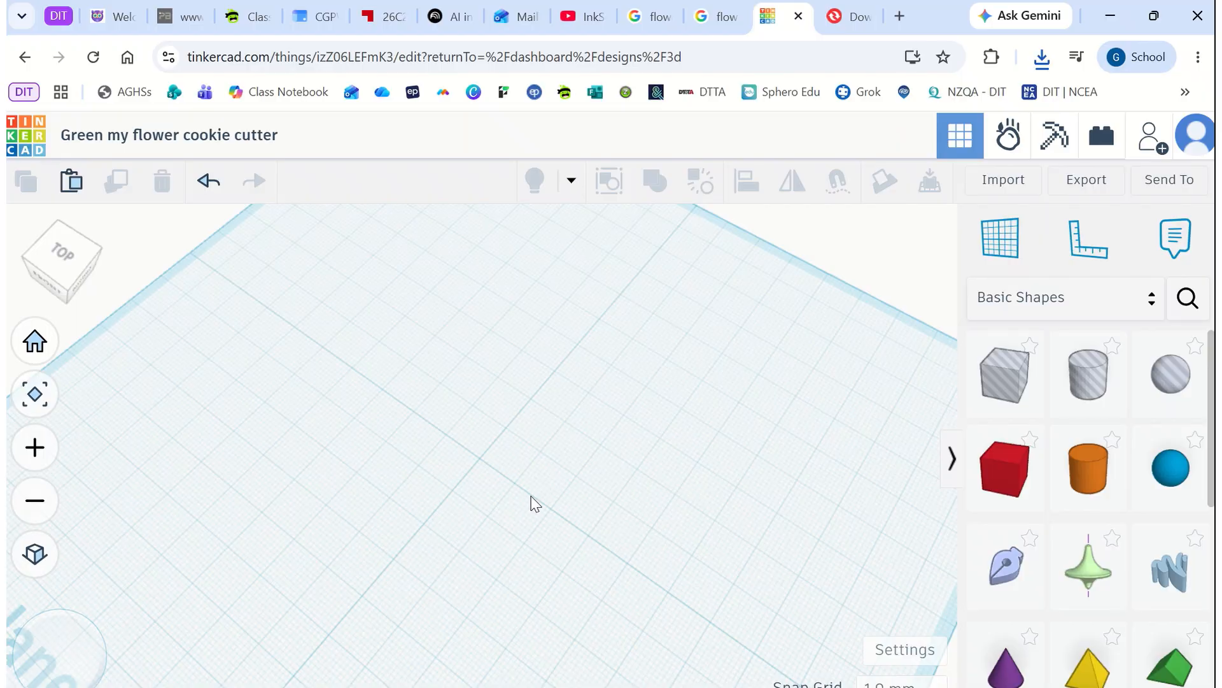
Step: Import flower.svg from the Desktop, centred on the artboard at 100% scale
click(998, 182)
click(572, 415)
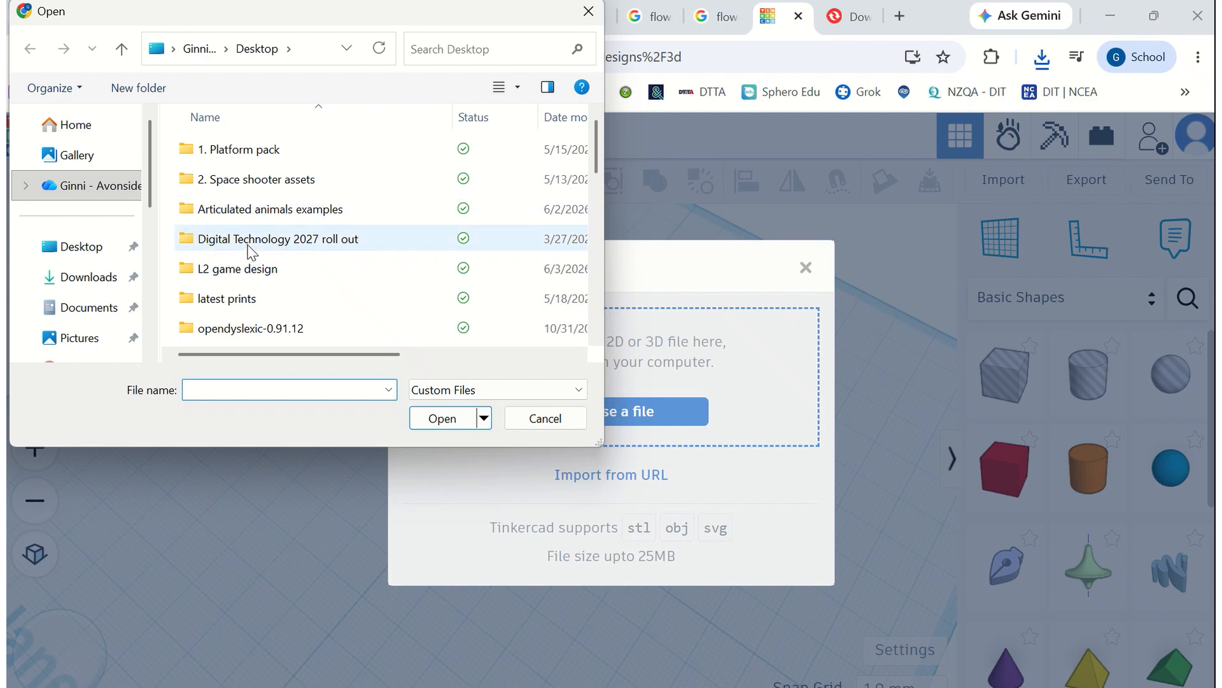
scroll(247, 245, down, 5)
scroll(247, 246, down, 2)
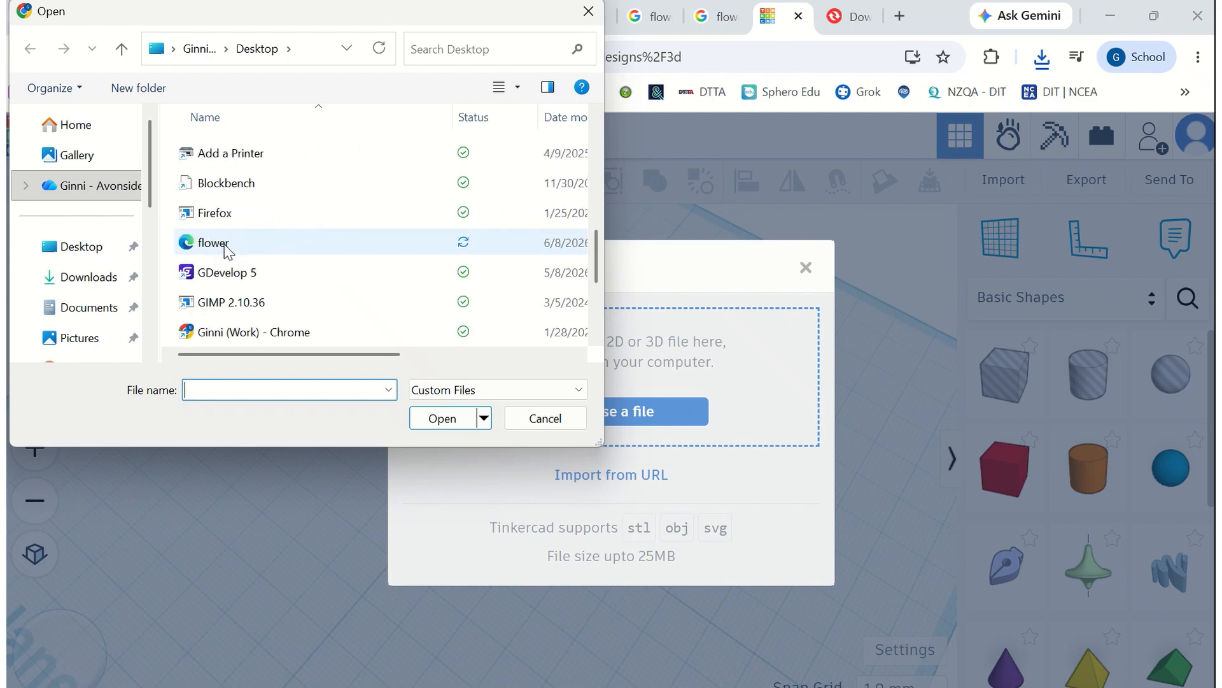
click(228, 249)
click(453, 418)
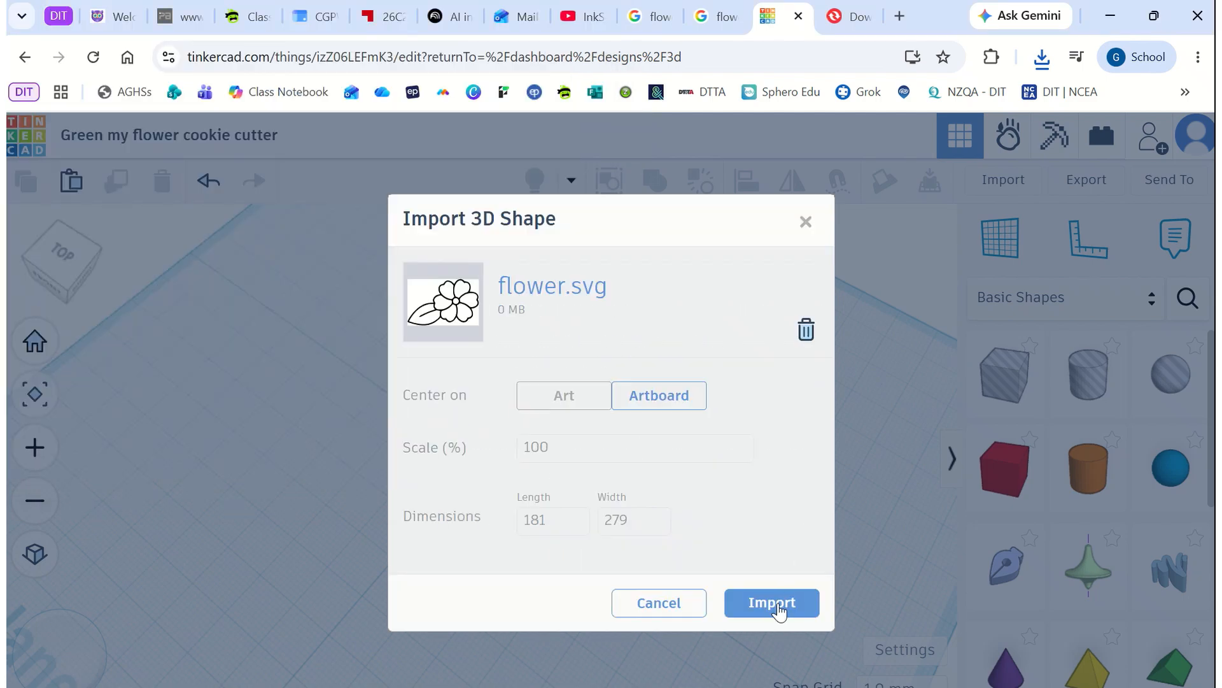
click(778, 607)
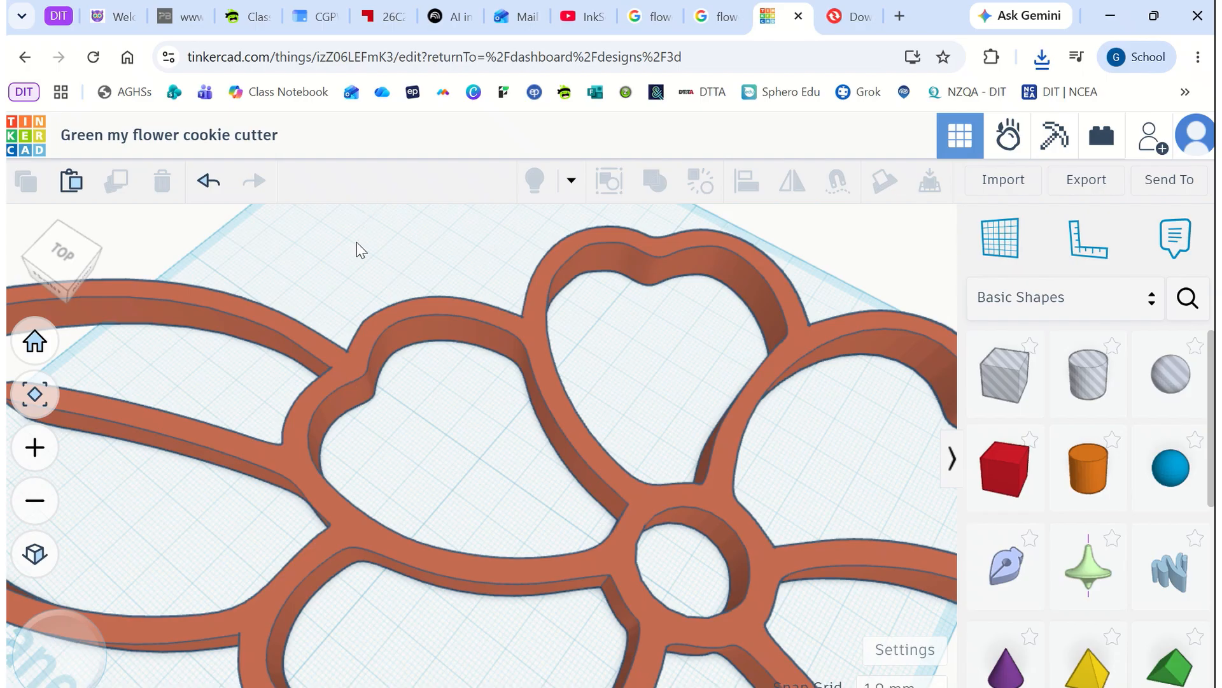
Step: Scale the imported flower down proportionally to about 82 by 126 mm and move it inside the workplane
click(35, 503)
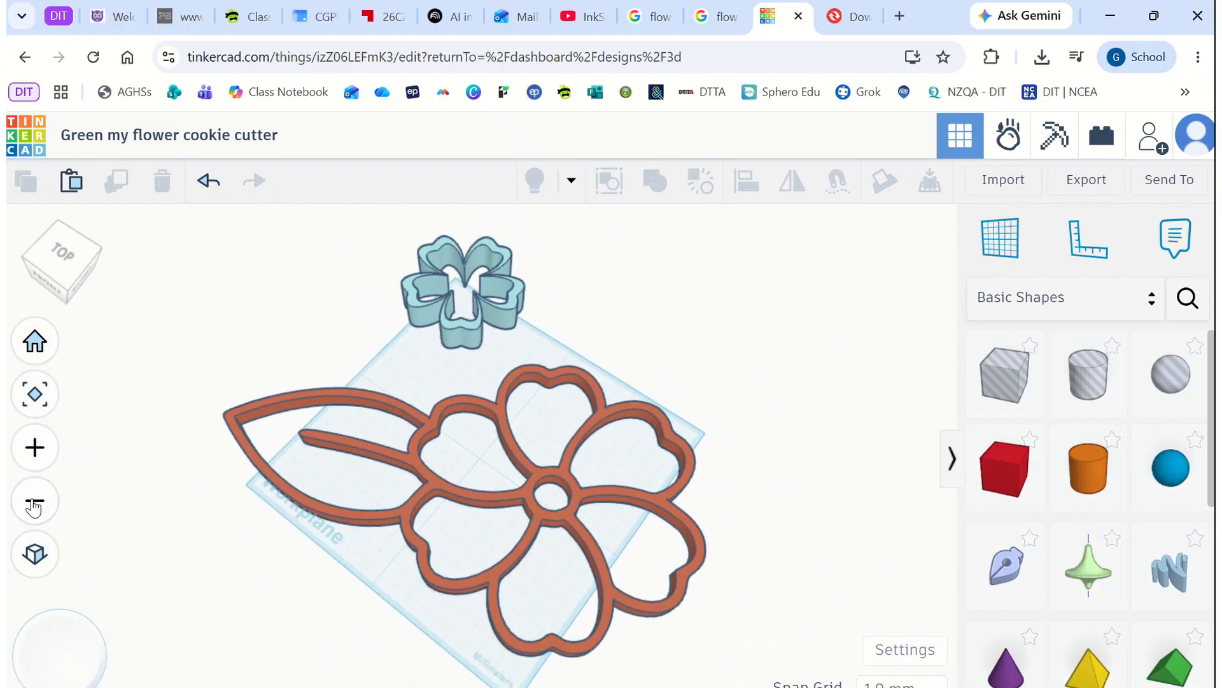
click(35, 503)
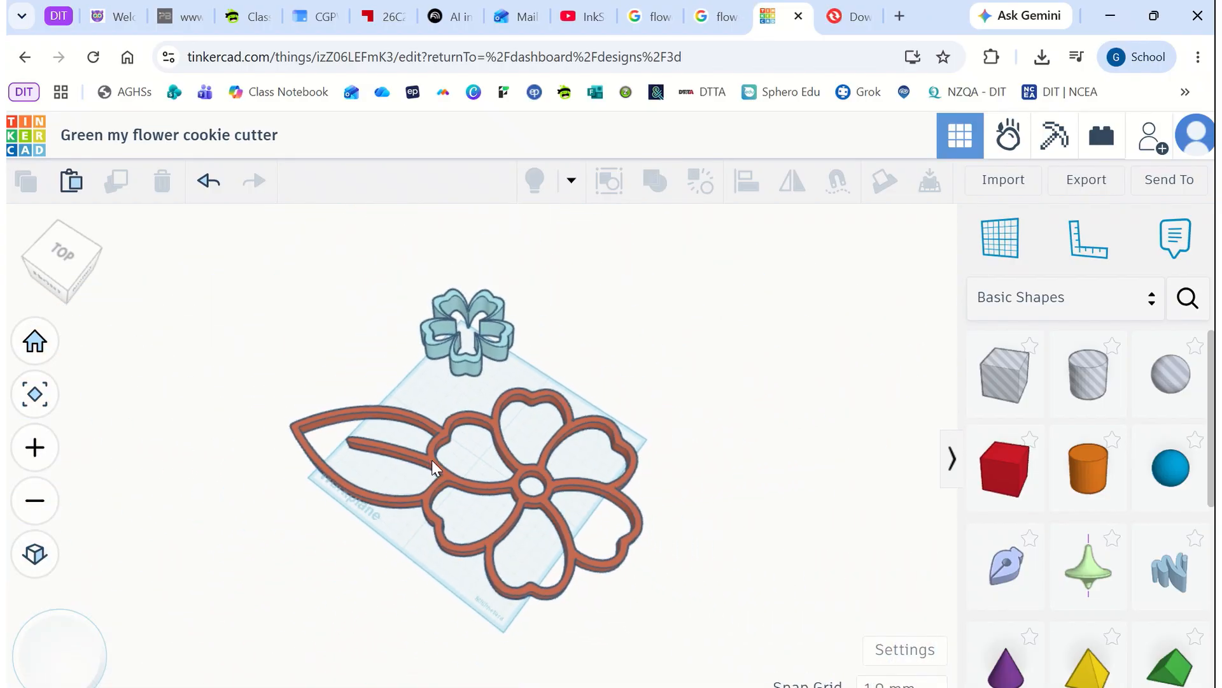
click(431, 458)
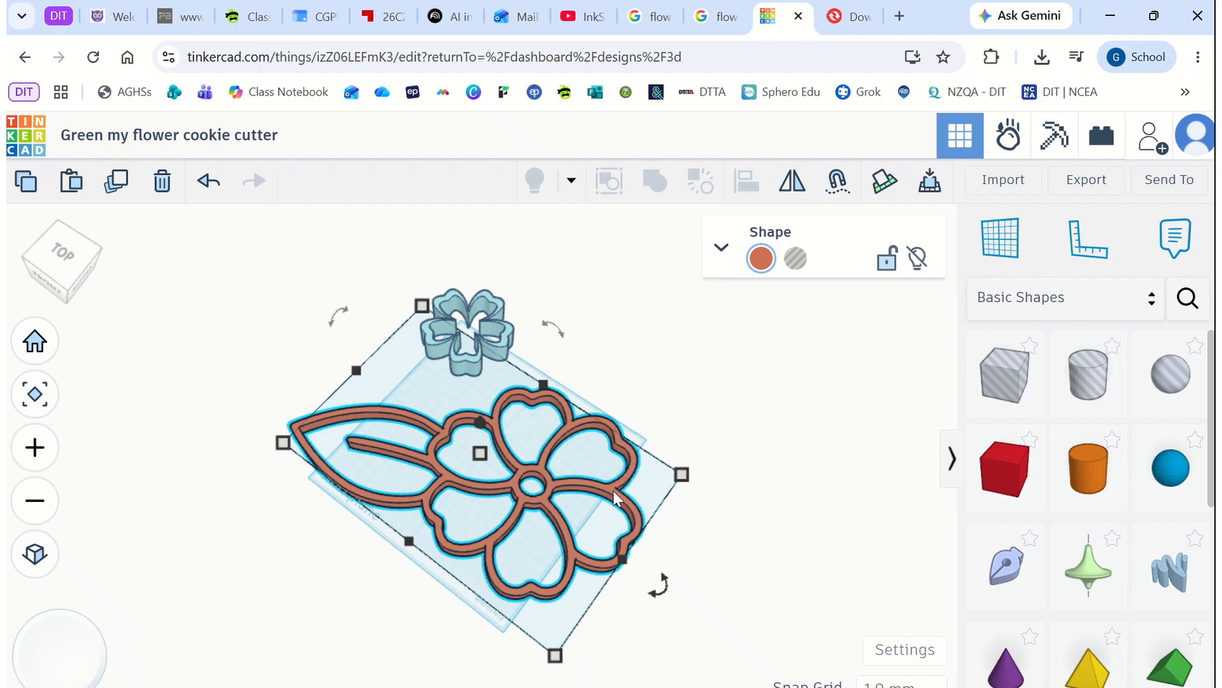
drag(422, 308, 560, 525)
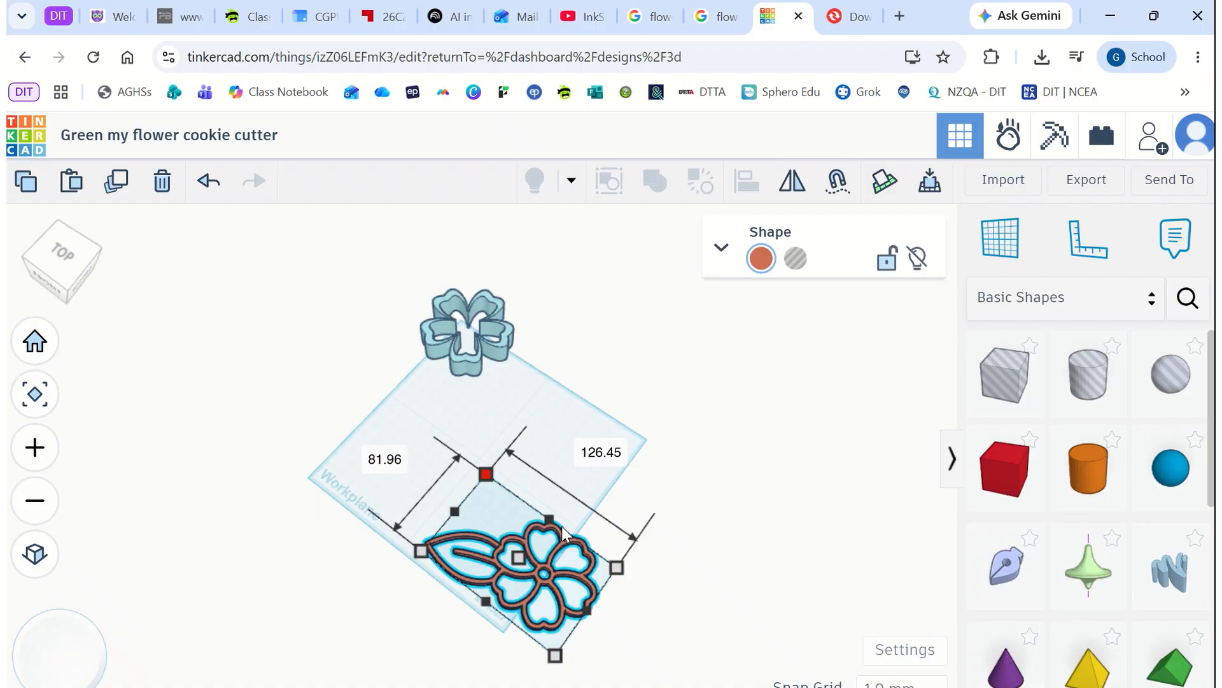
drag(562, 525, 561, 526)
drag(545, 564, 490, 491)
click(560, 449)
right_drag(509, 589, 505, 467)
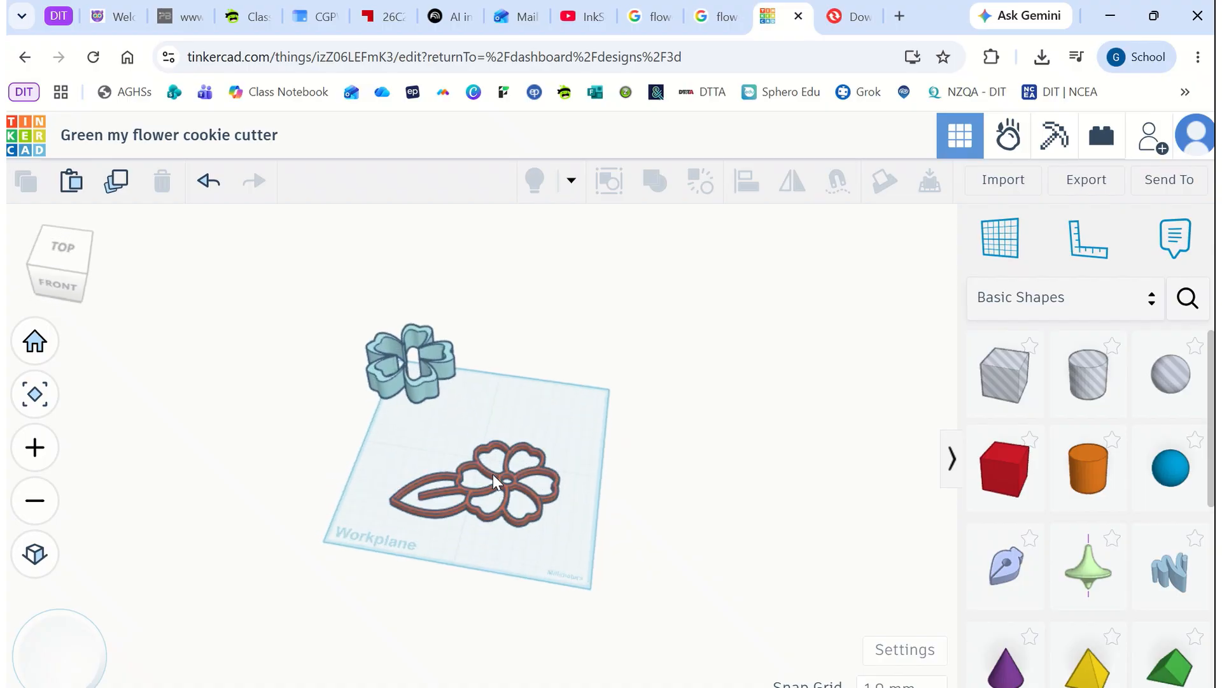
Step: Set the flower shape's height to 20 mm
click(492, 474)
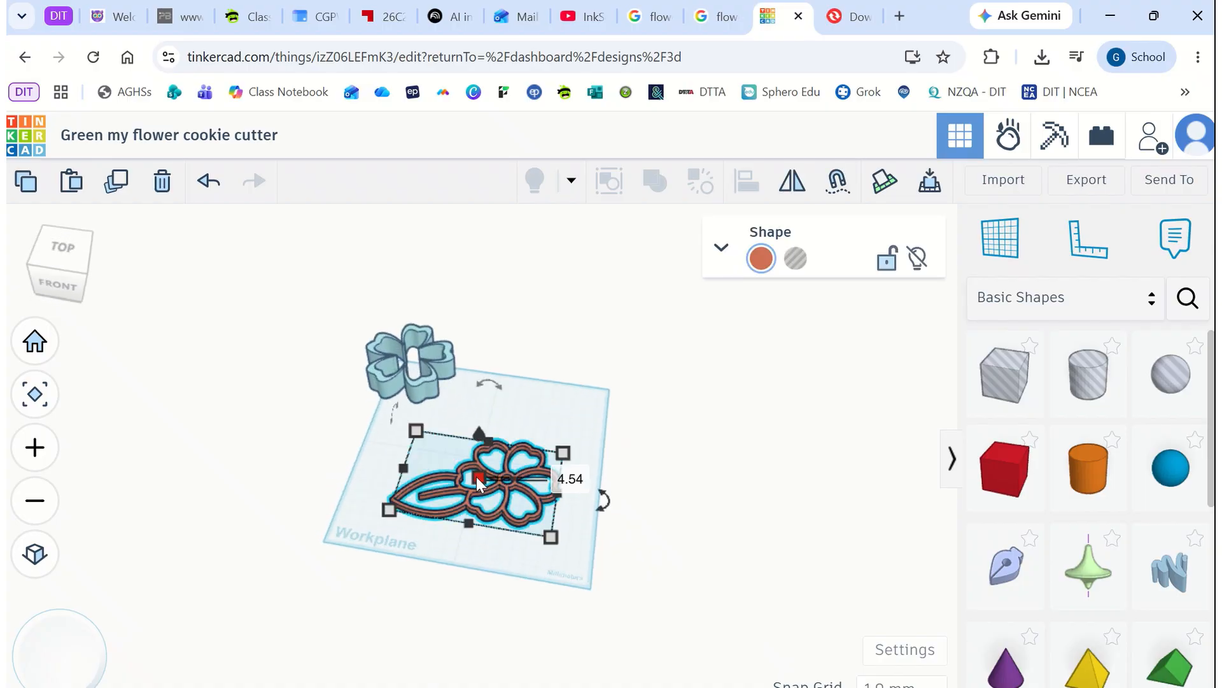
click(571, 484)
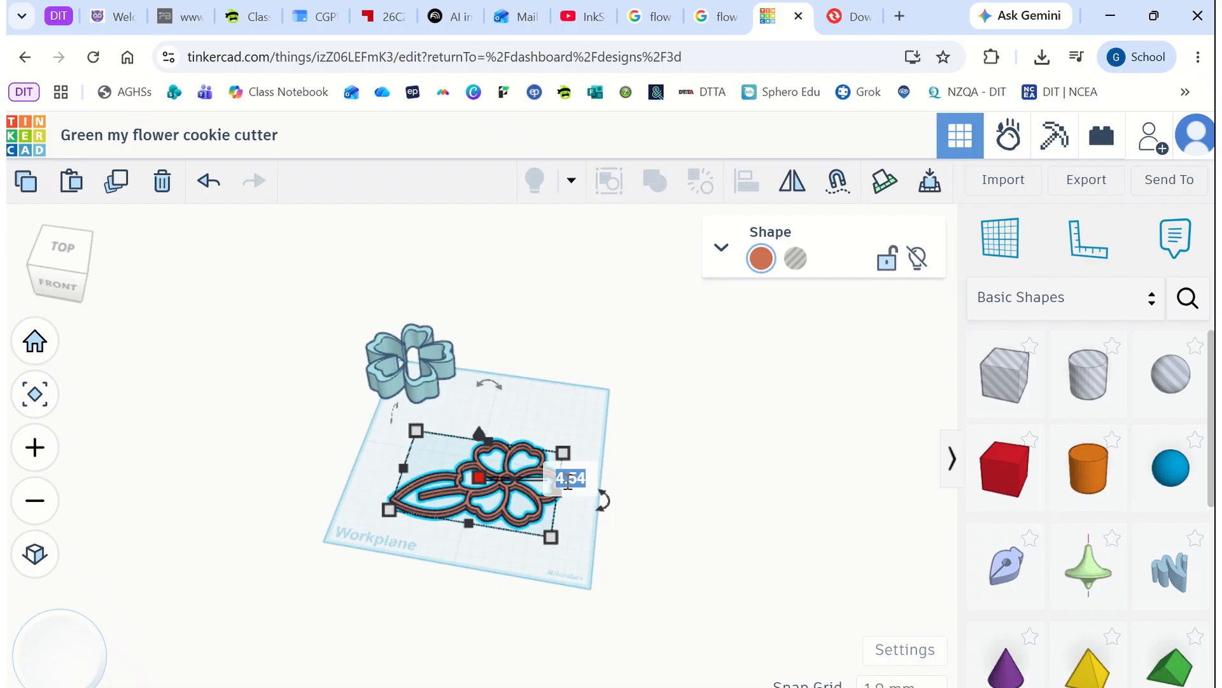
text(20)
key(Return)
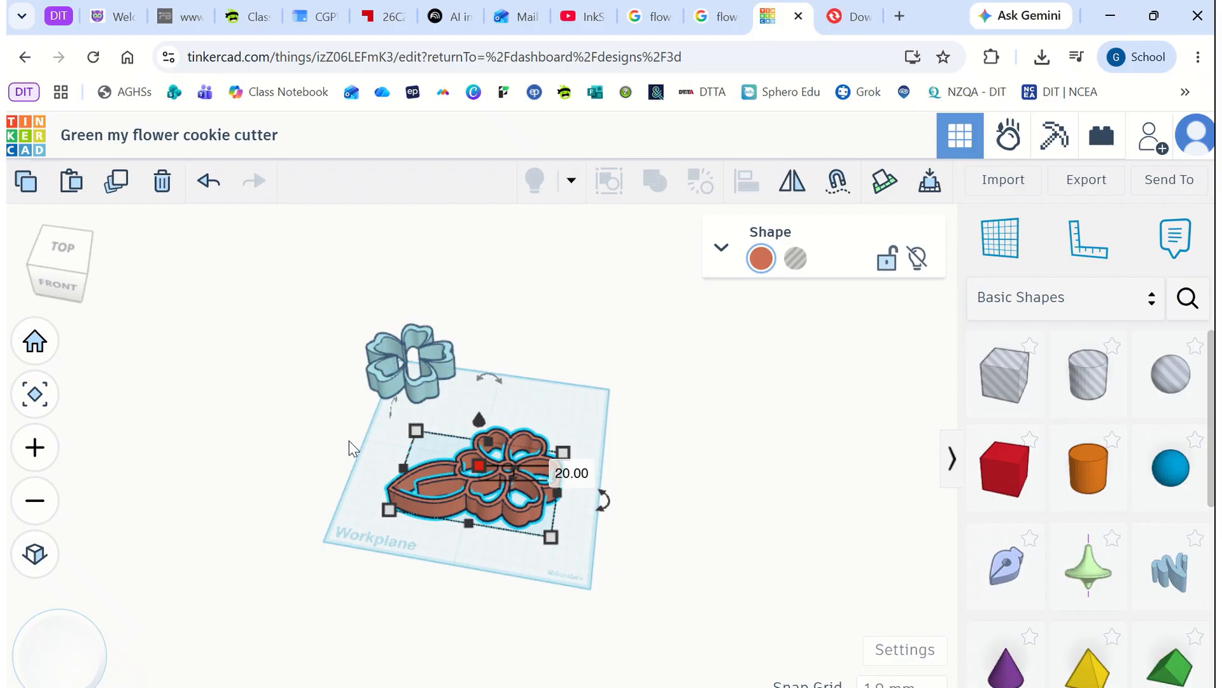
click(576, 410)
Step: Place a cylinder hole over the centre of the flower
right_drag(585, 451, 512, 517)
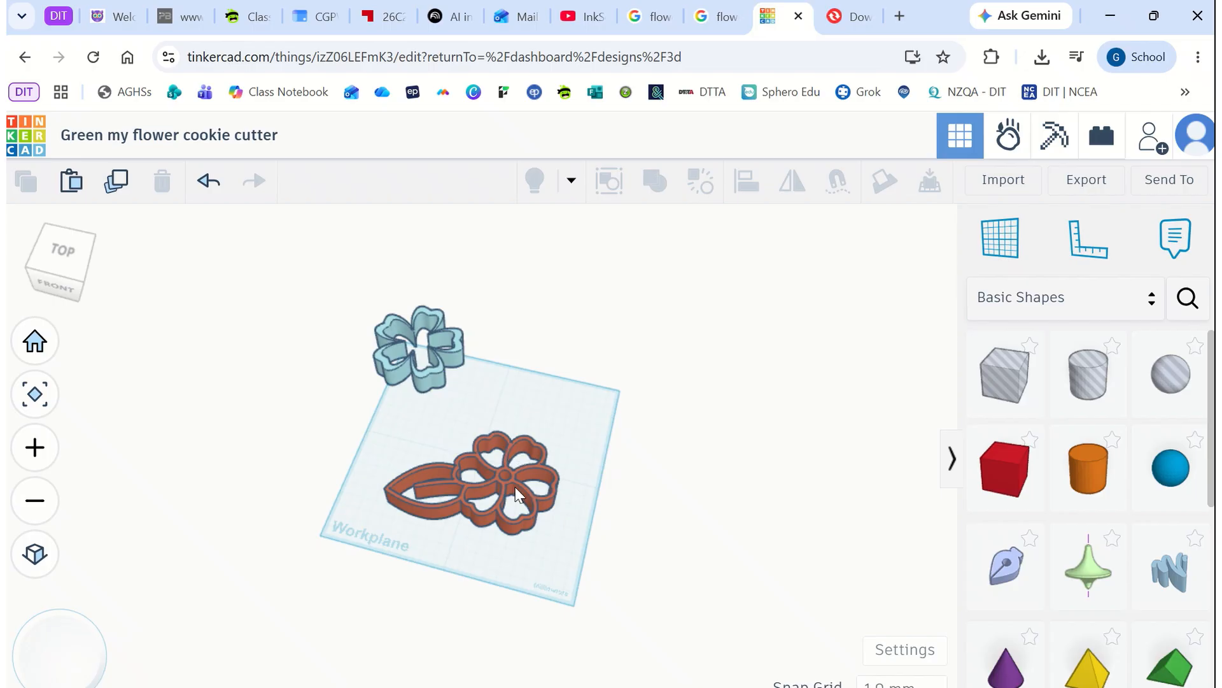
right_drag(589, 548, 544, 612)
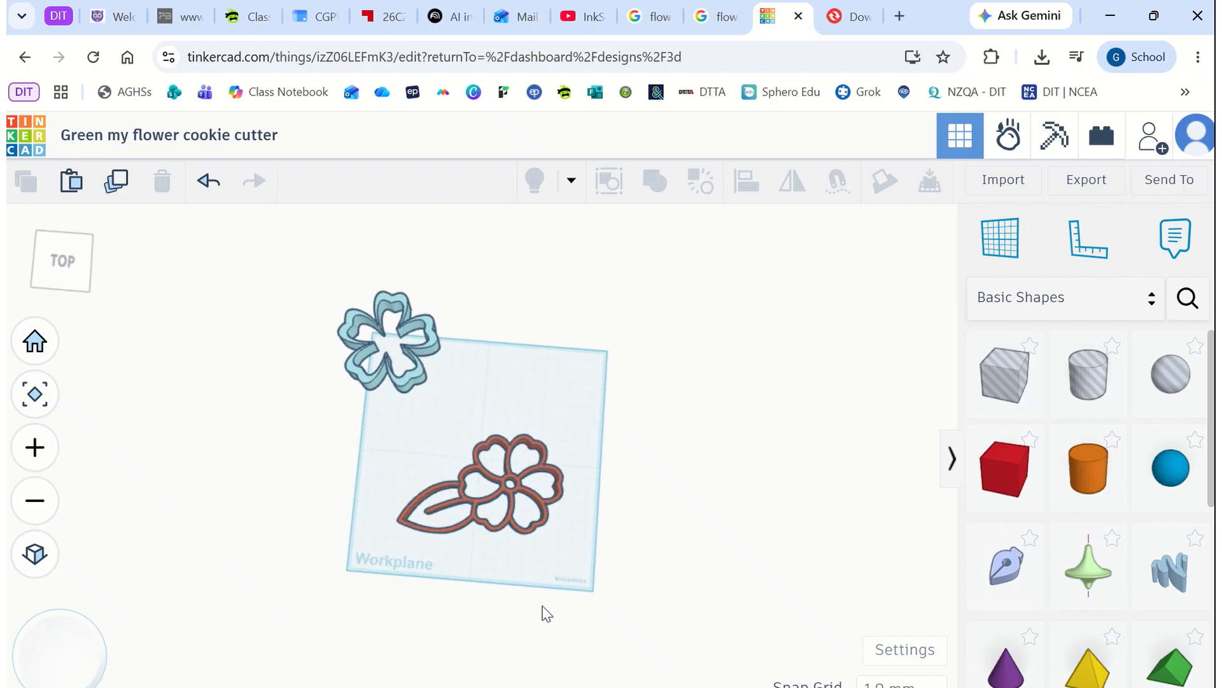
click(1089, 373)
click(510, 480)
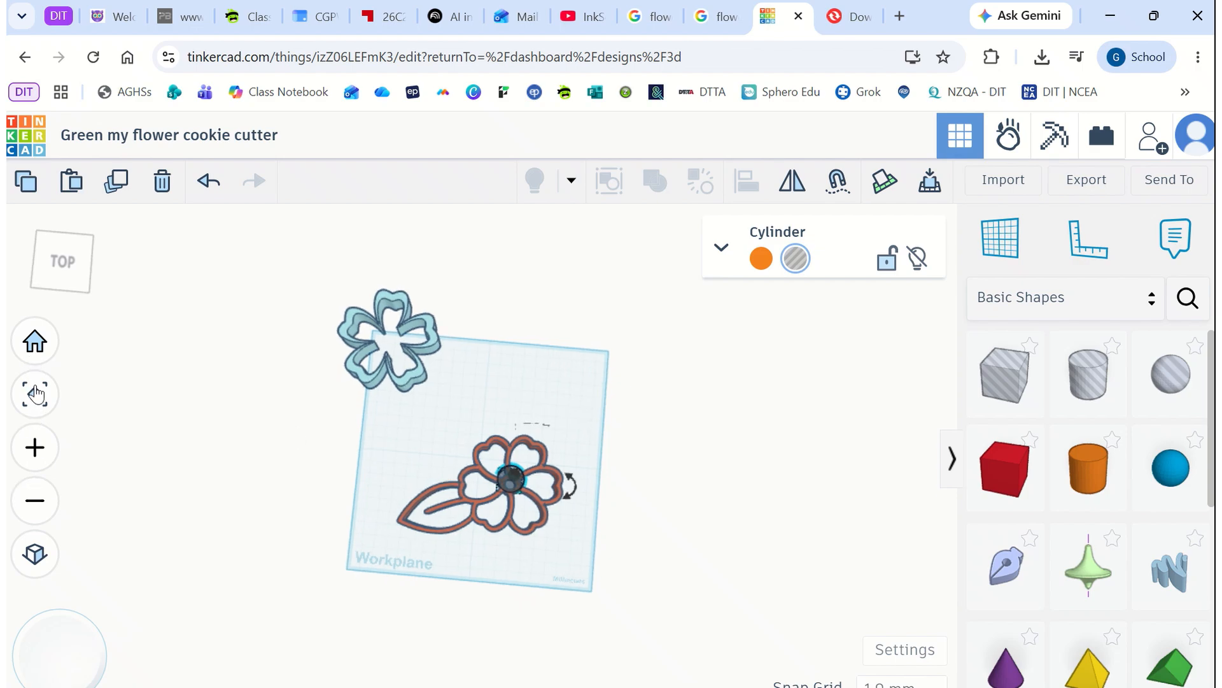
Step: Enlarge the cylinder hole to about 55 by 52 mm so it covers the inner petal lines
click(36, 398)
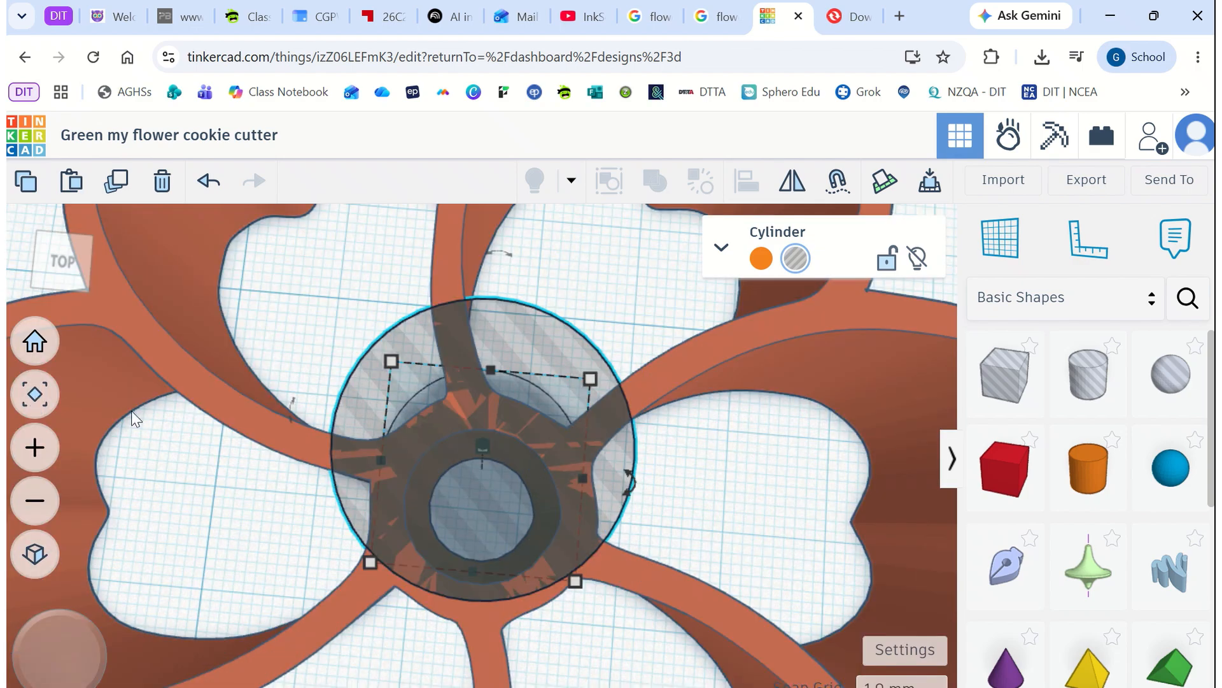
click(36, 501)
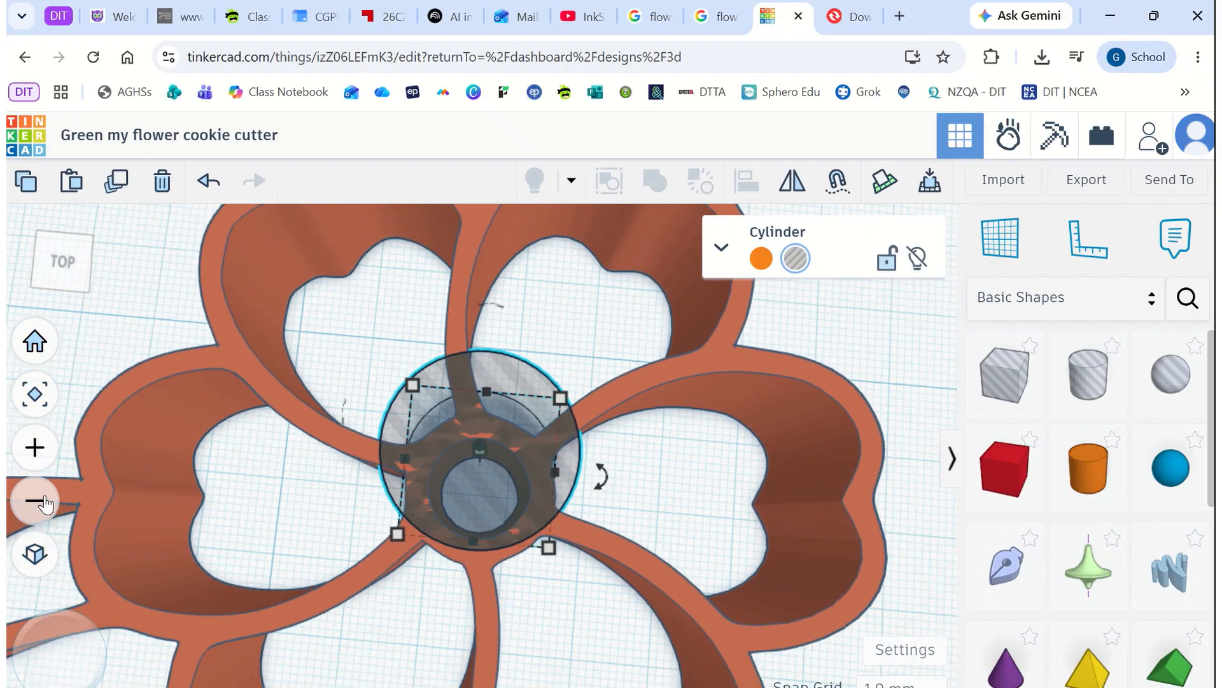
click(67, 263)
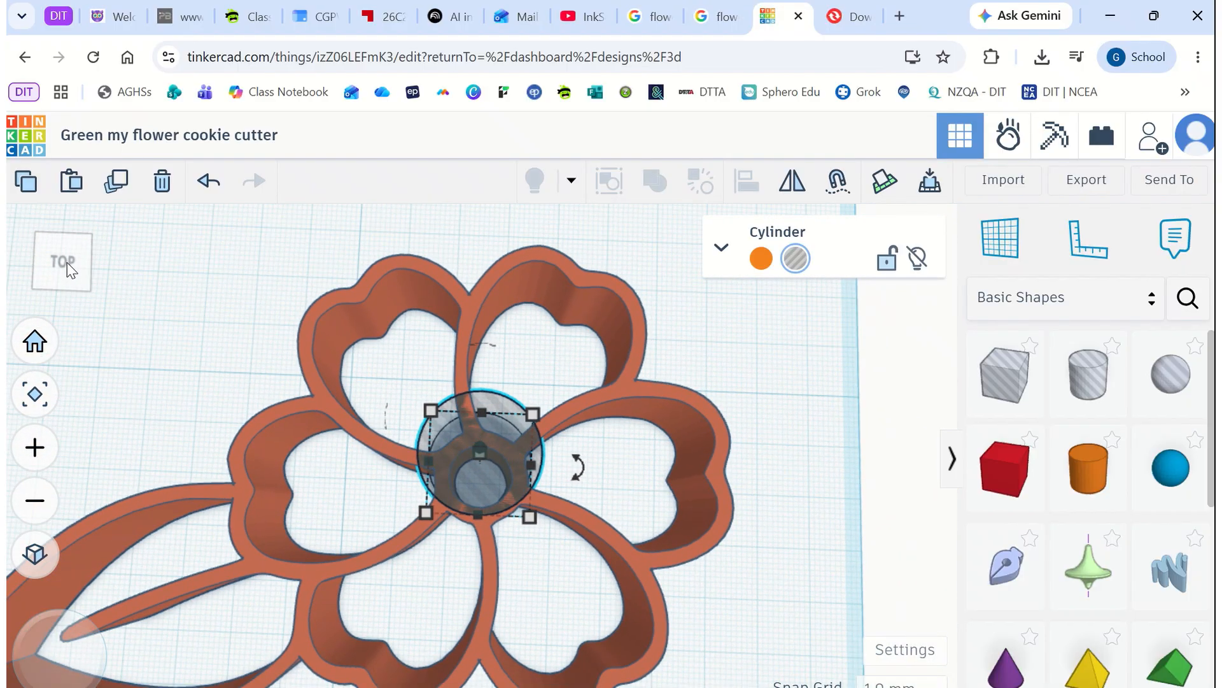
drag(432, 410, 357, 381)
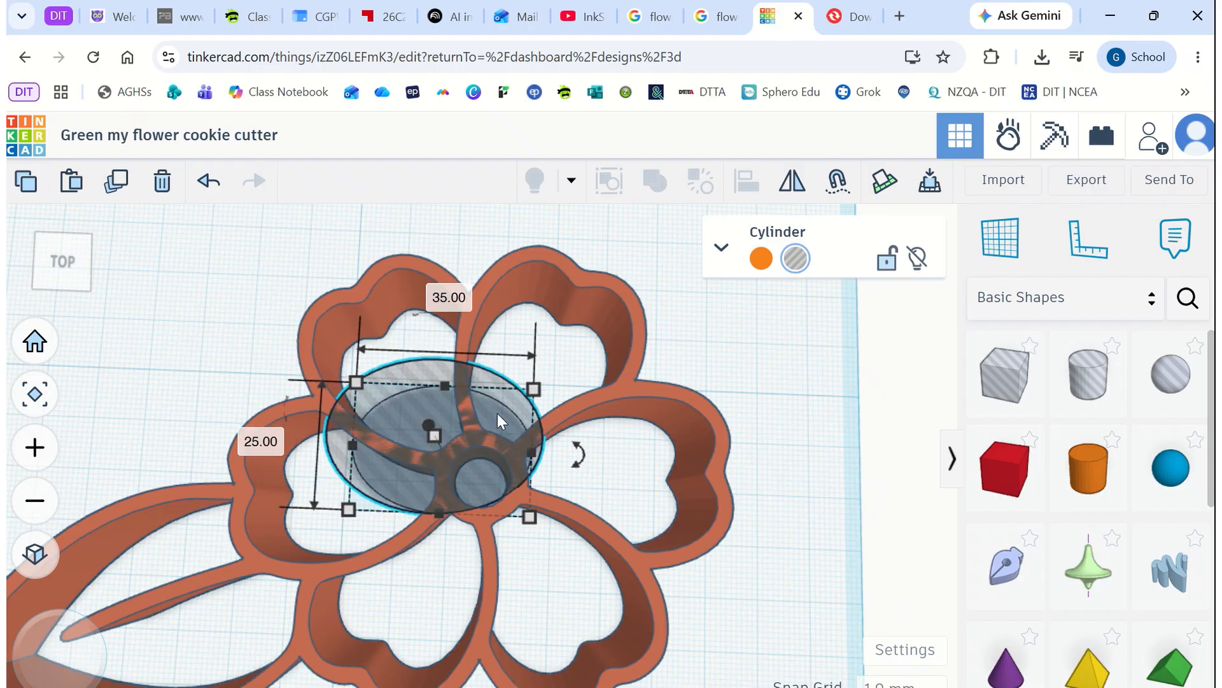
drag(529, 392, 602, 376)
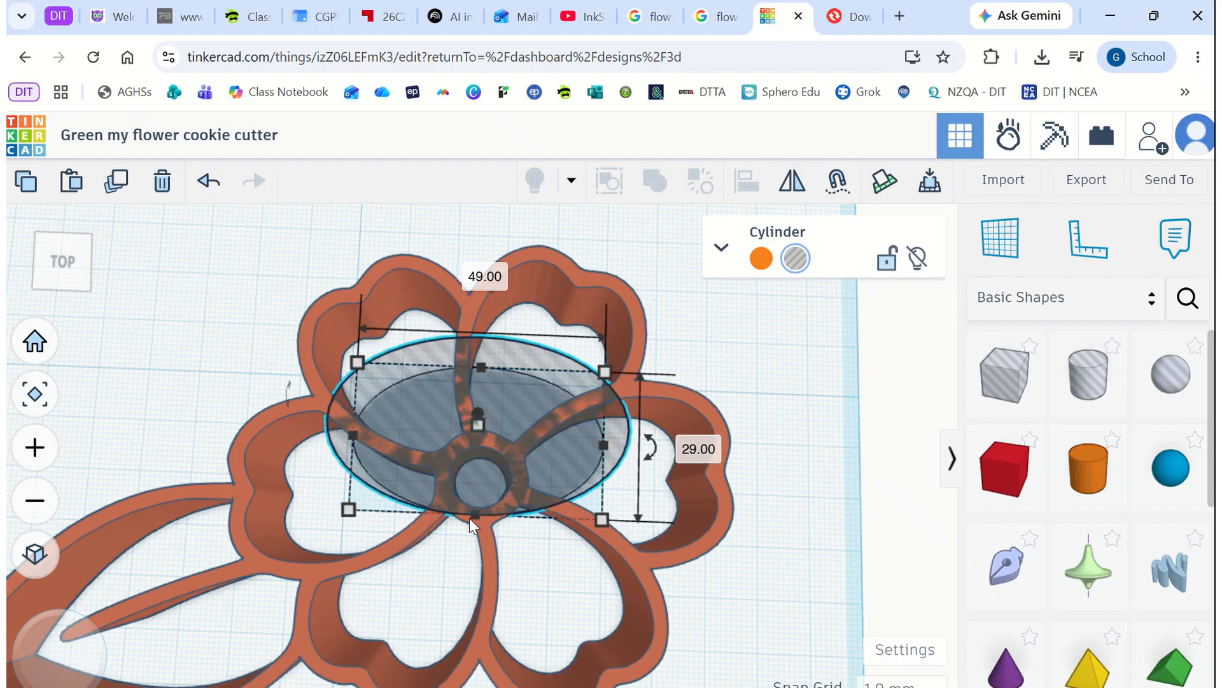
drag(603, 519, 591, 625)
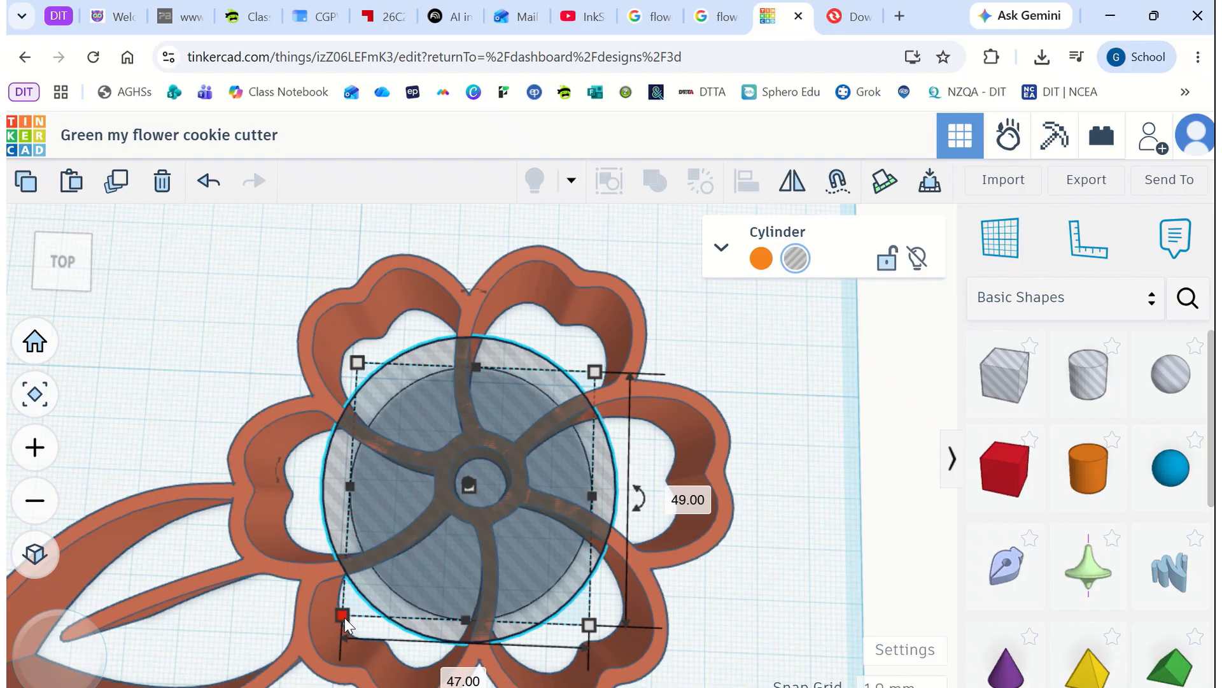
drag(344, 616, 331, 625)
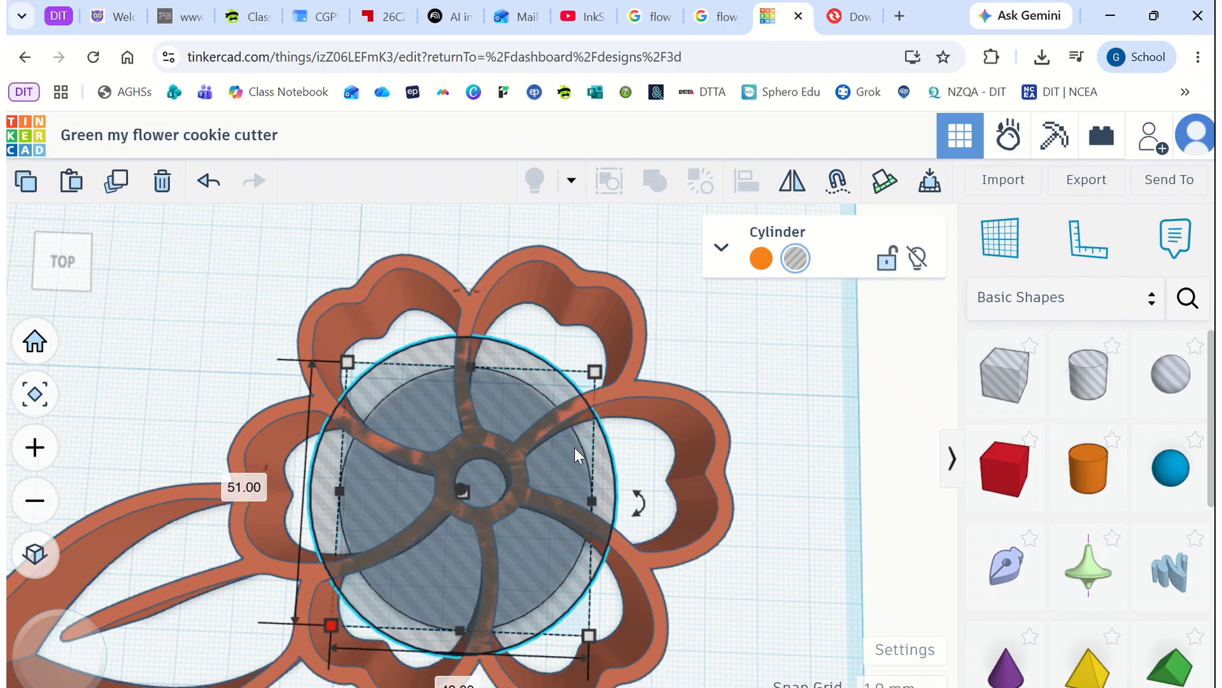
drag(594, 378, 625, 357)
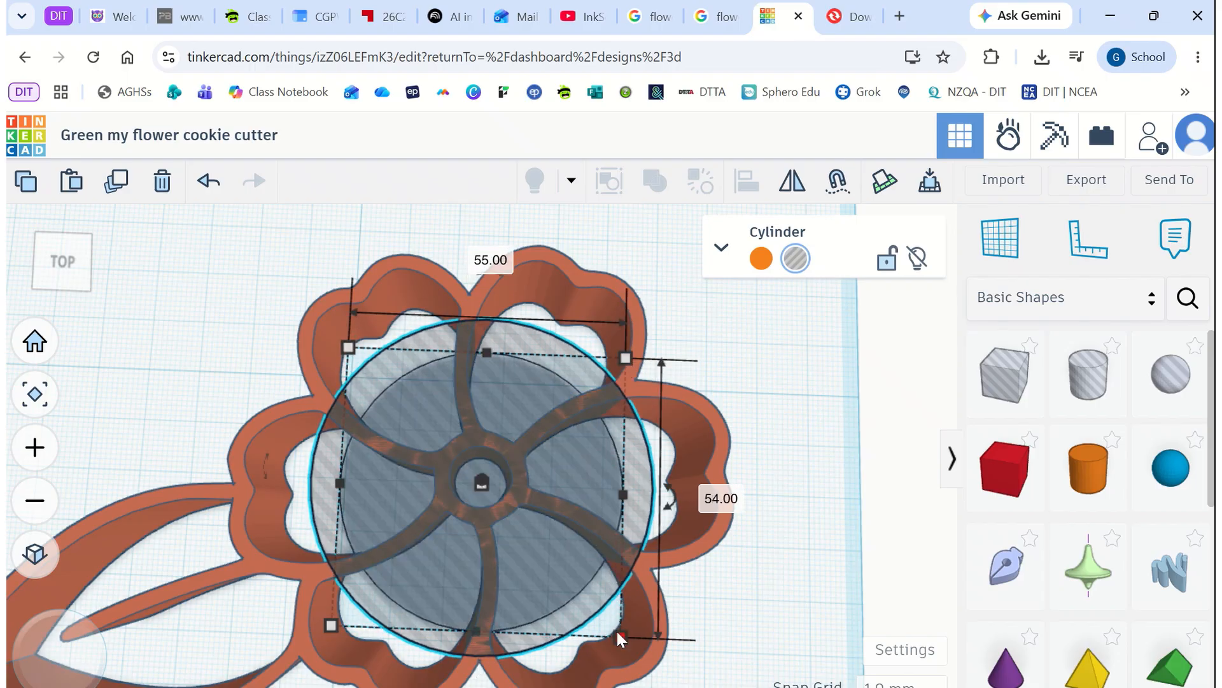
drag(618, 635, 617, 627)
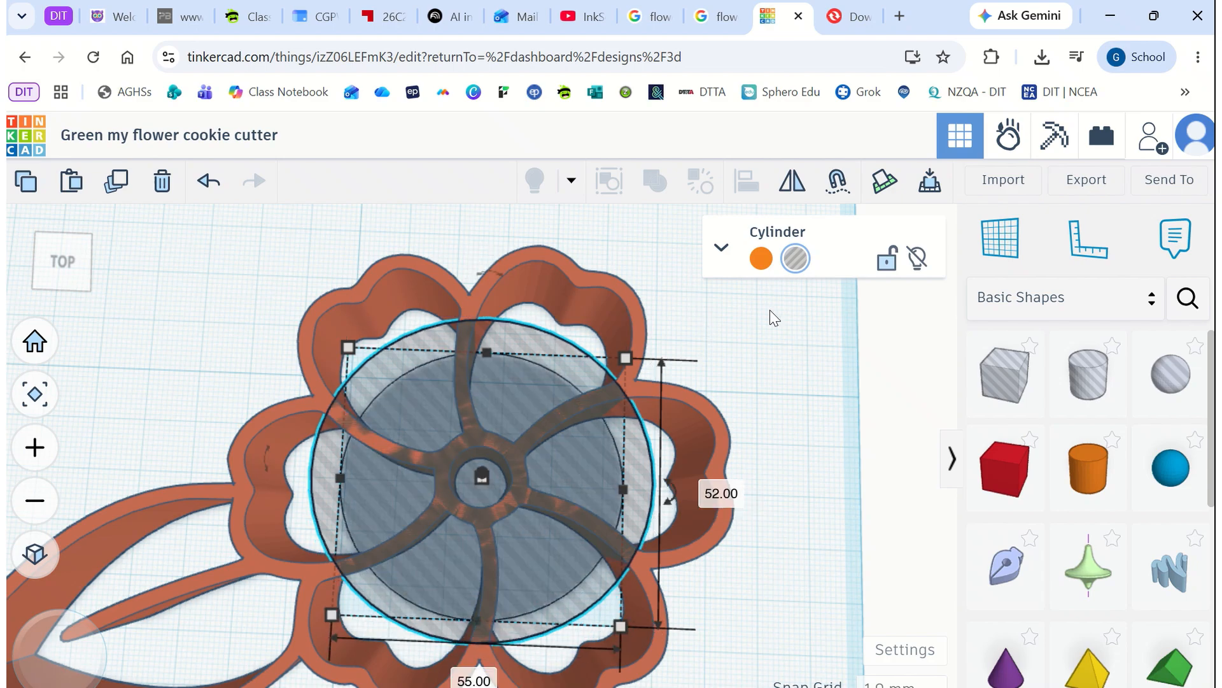
Step: Group the cylinder hole with the flower shape to cut away the centre and inner petal lines
click(232, 302)
drag(439, 411, 770, 432)
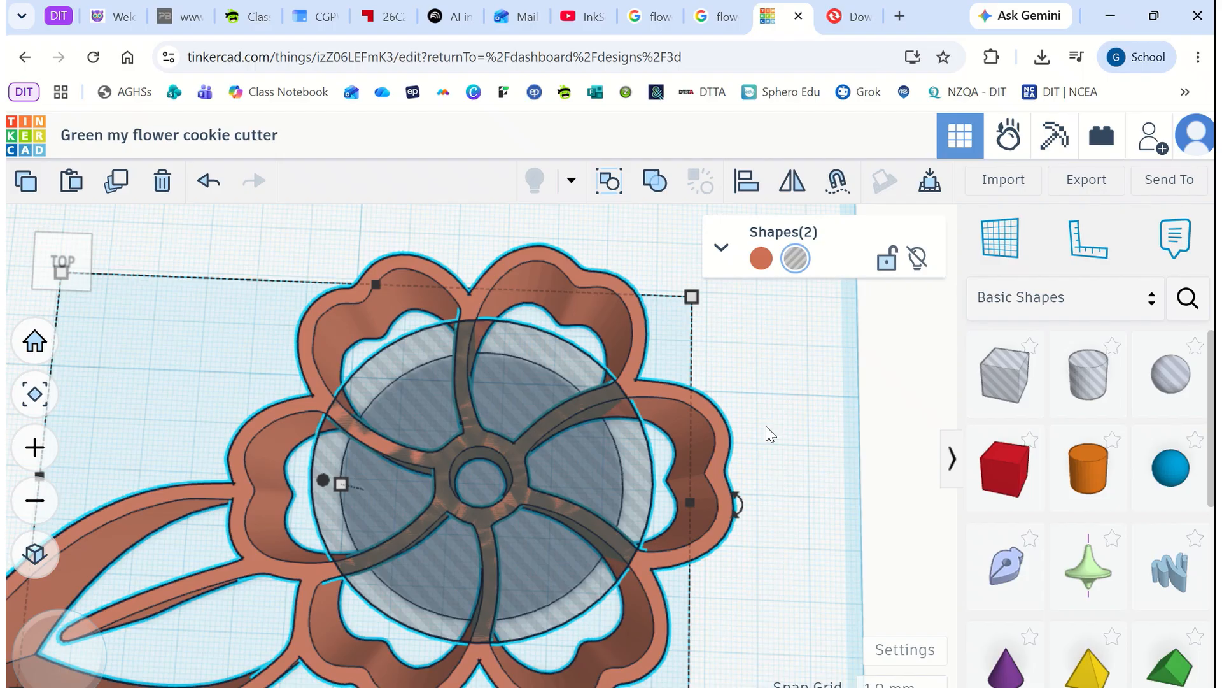
click(655, 179)
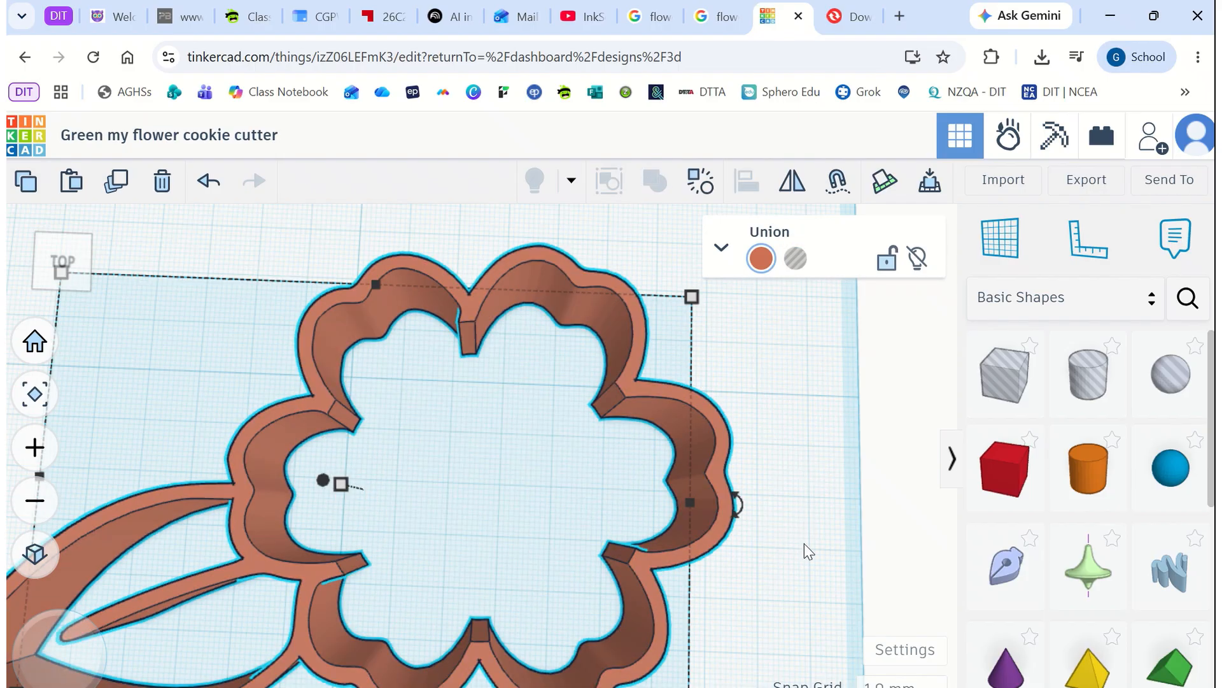
Step: Examine the cut flower's inner edges and the remaining leaf outline from several angles
right_drag(754, 531, 777, 621)
right_drag(420, 447, 475, 353)
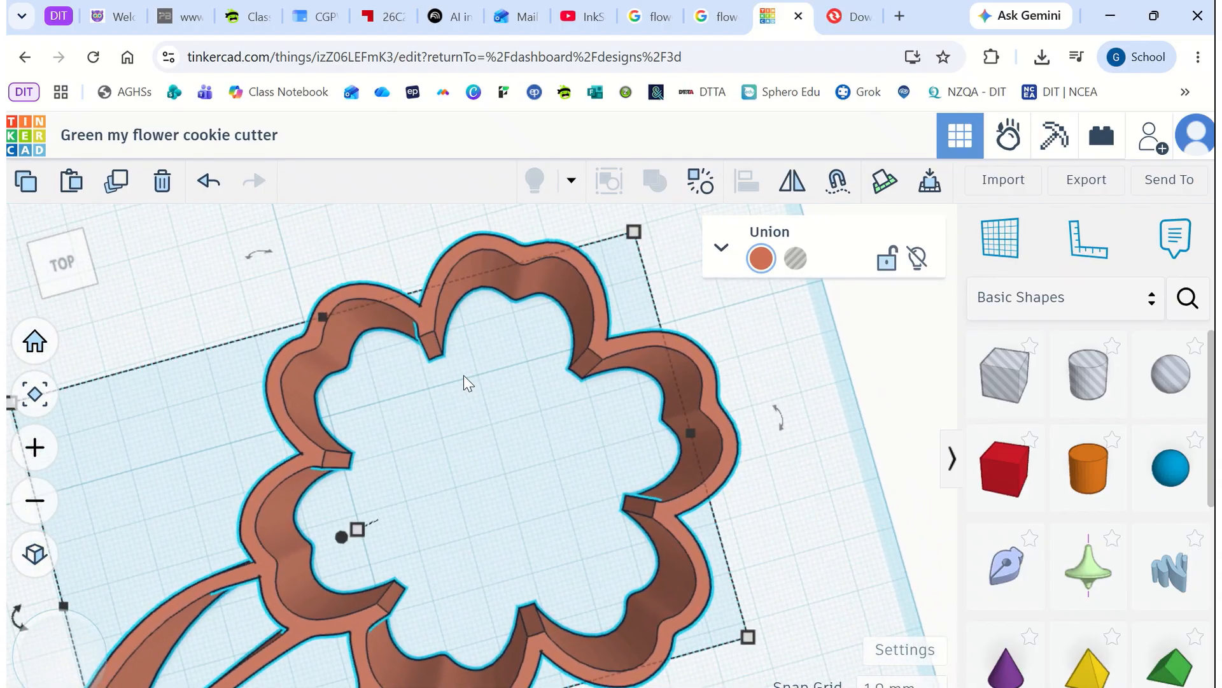
drag(334, 252, 484, 363)
click(34, 448)
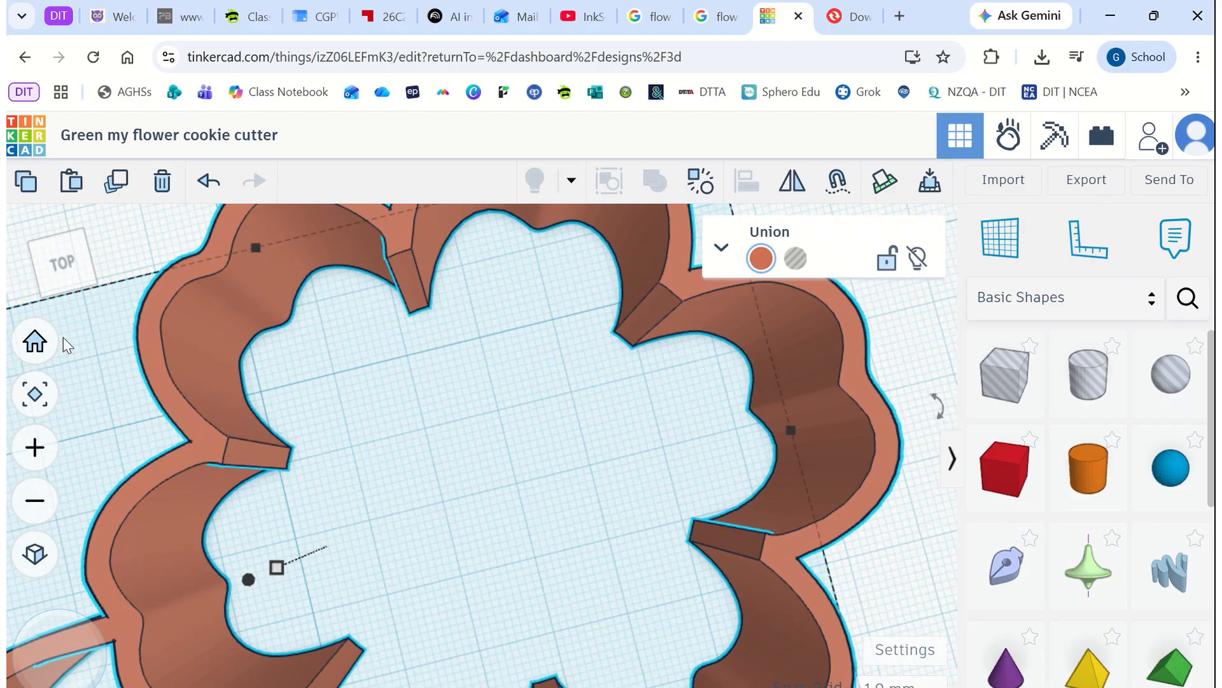
click(37, 344)
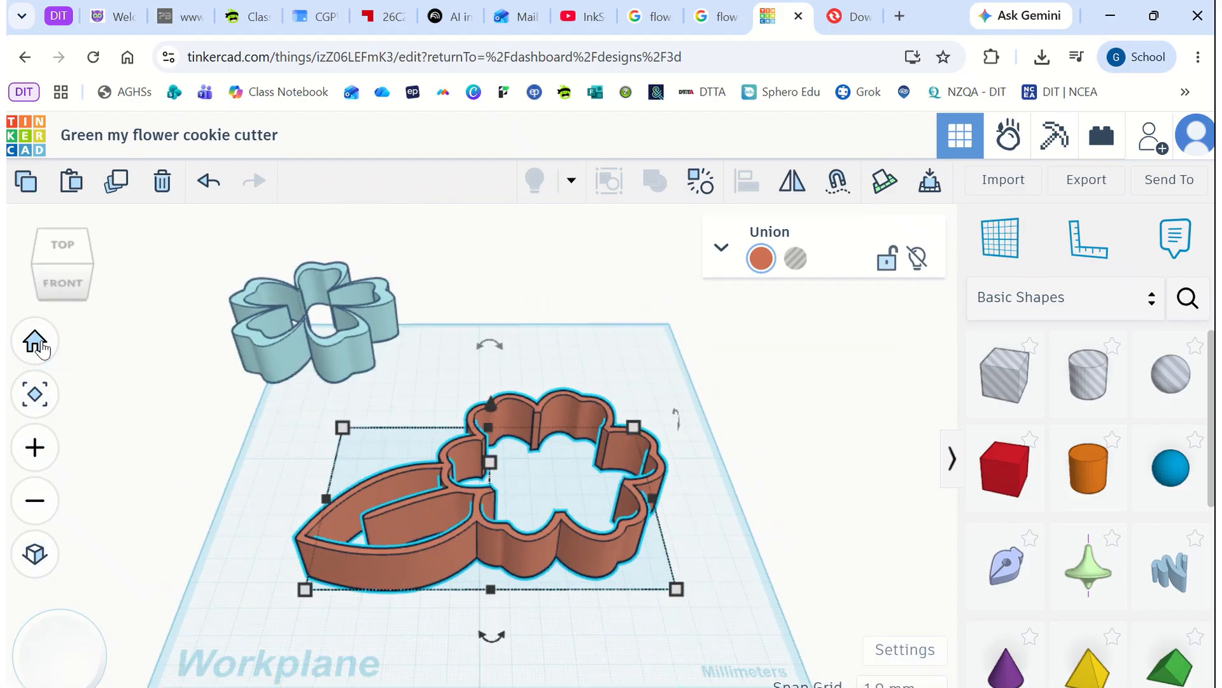
click(242, 537)
right_drag(373, 503, 335, 580)
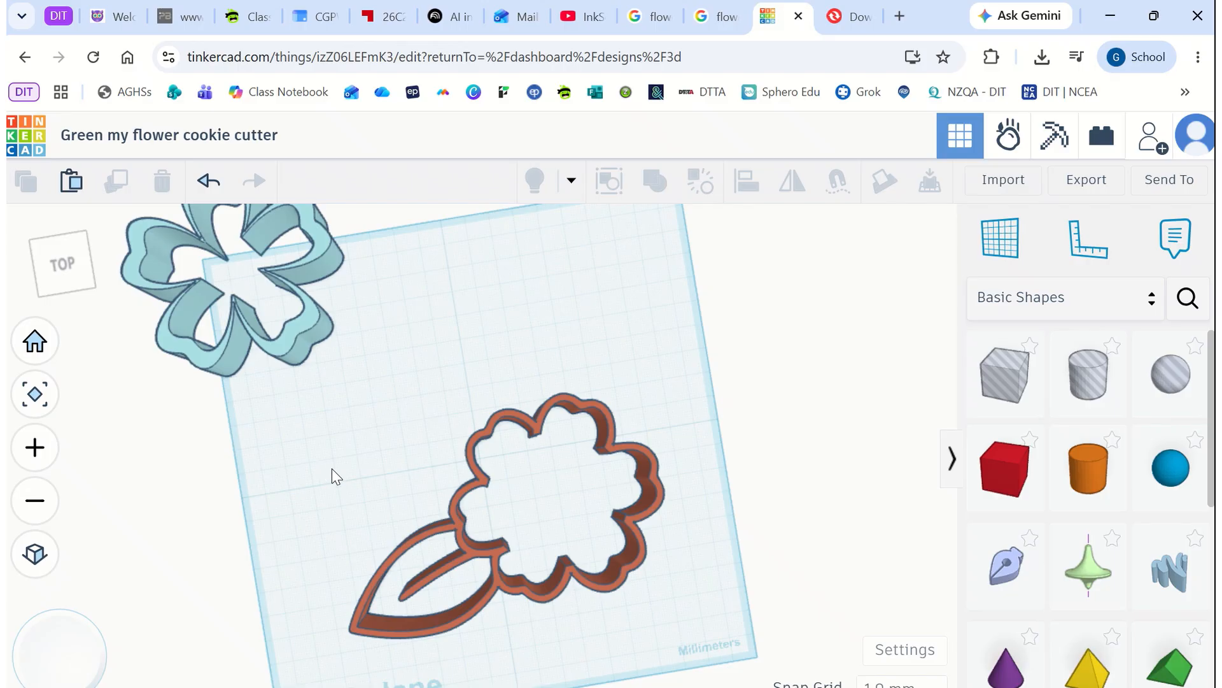
Step: Place a box hole on the workplane beside the leaf
right_drag(333, 474, 323, 441)
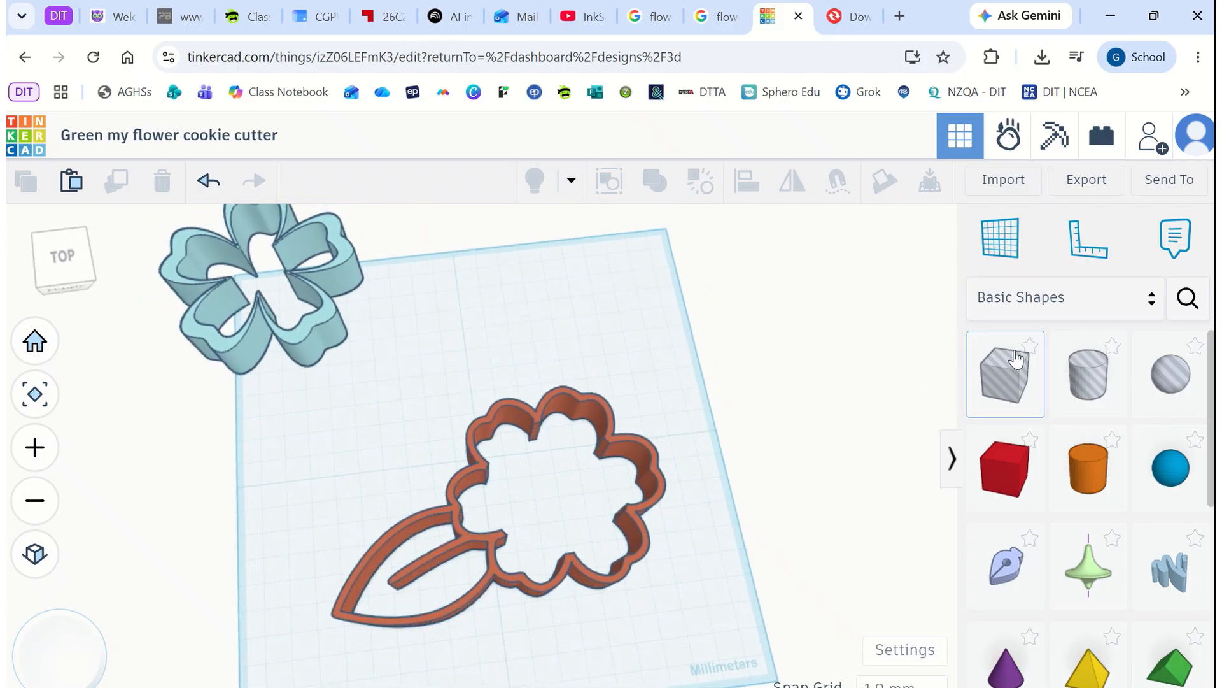
drag(1006, 375, 318, 509)
click(365, 564)
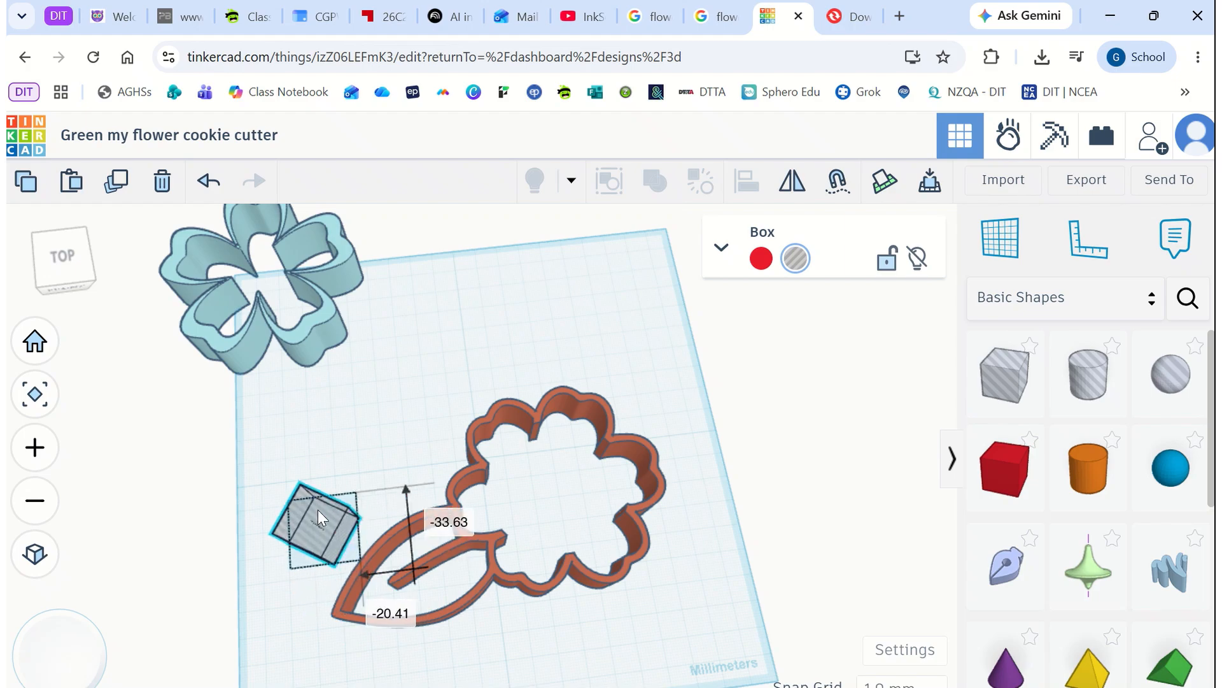
Step: Enlarge the box hole to about 69 mm deep and angle it along the leaf so it lies over the leaf outline
drag(347, 563, 479, 650)
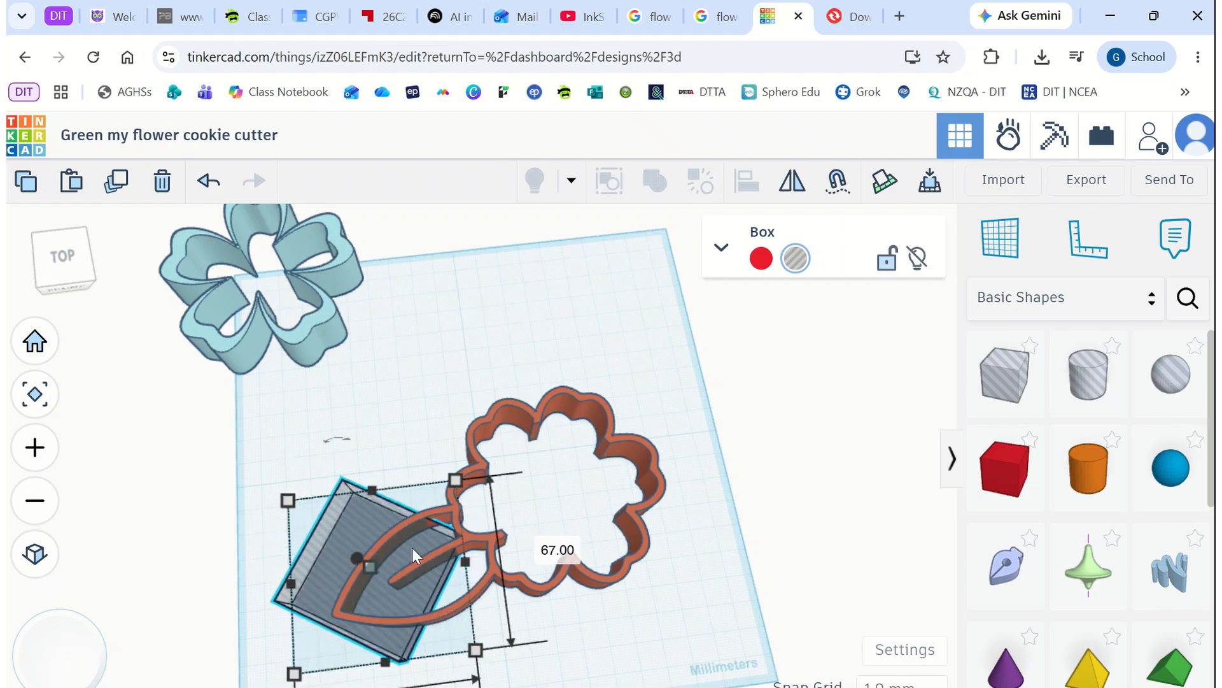
drag(311, 598, 287, 576)
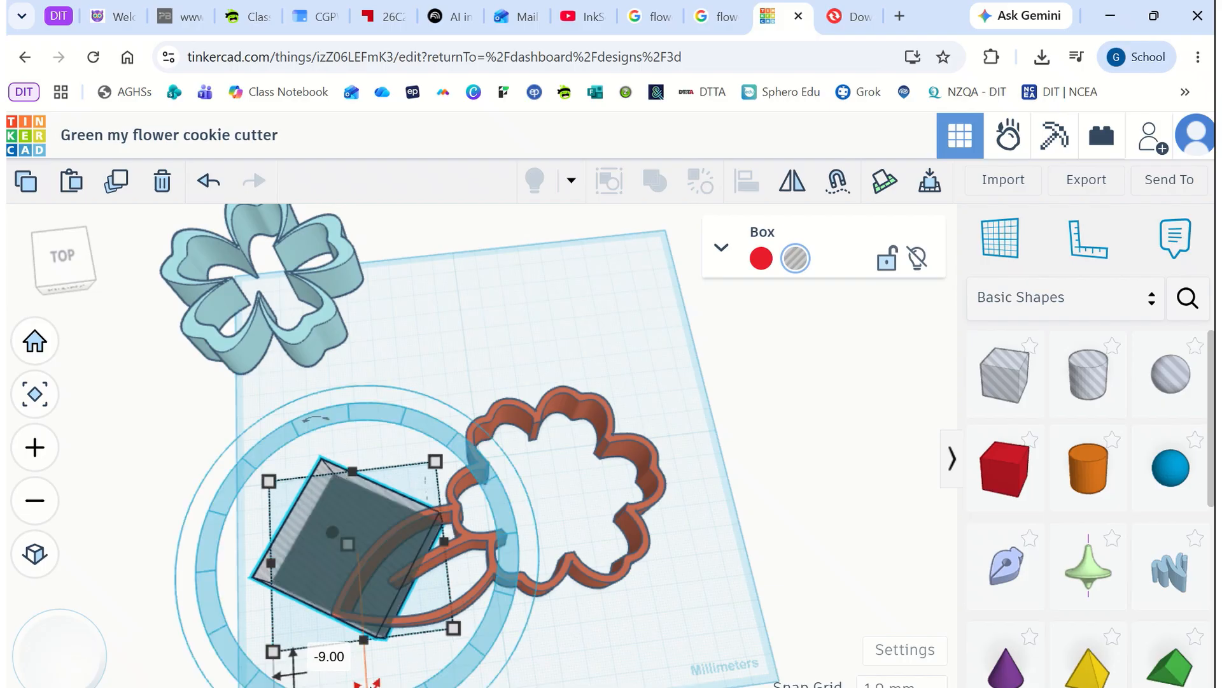
drag(368, 682, 338, 685)
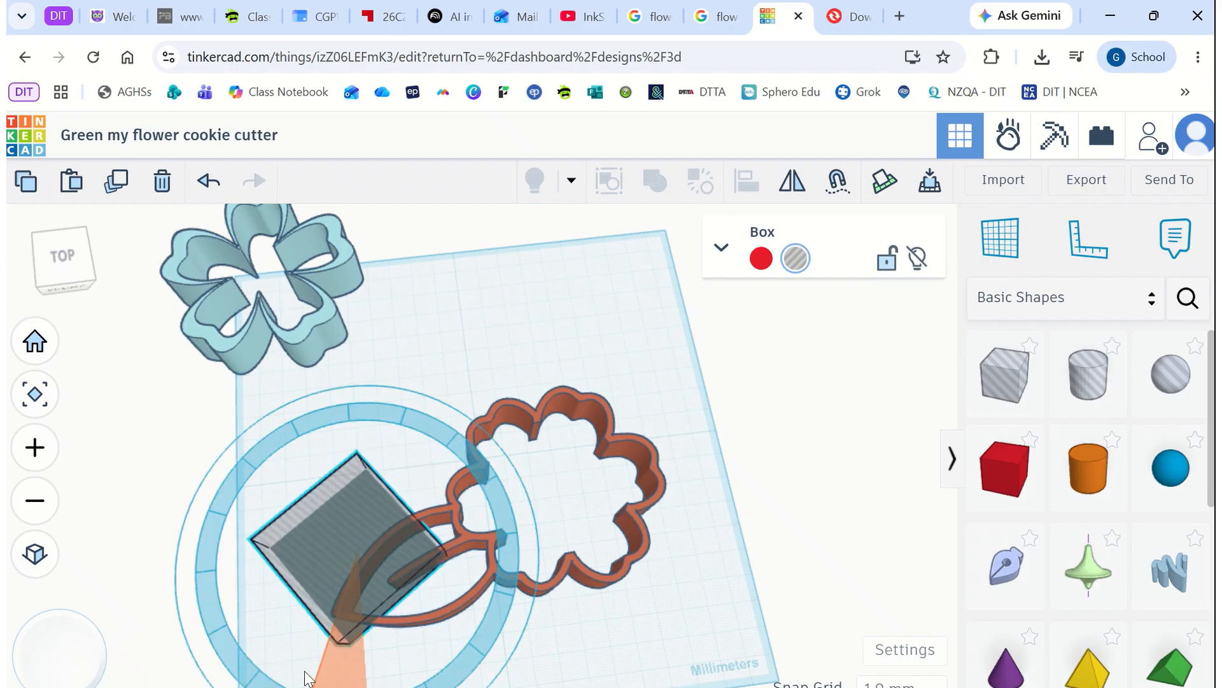
drag(302, 674, 303, 672)
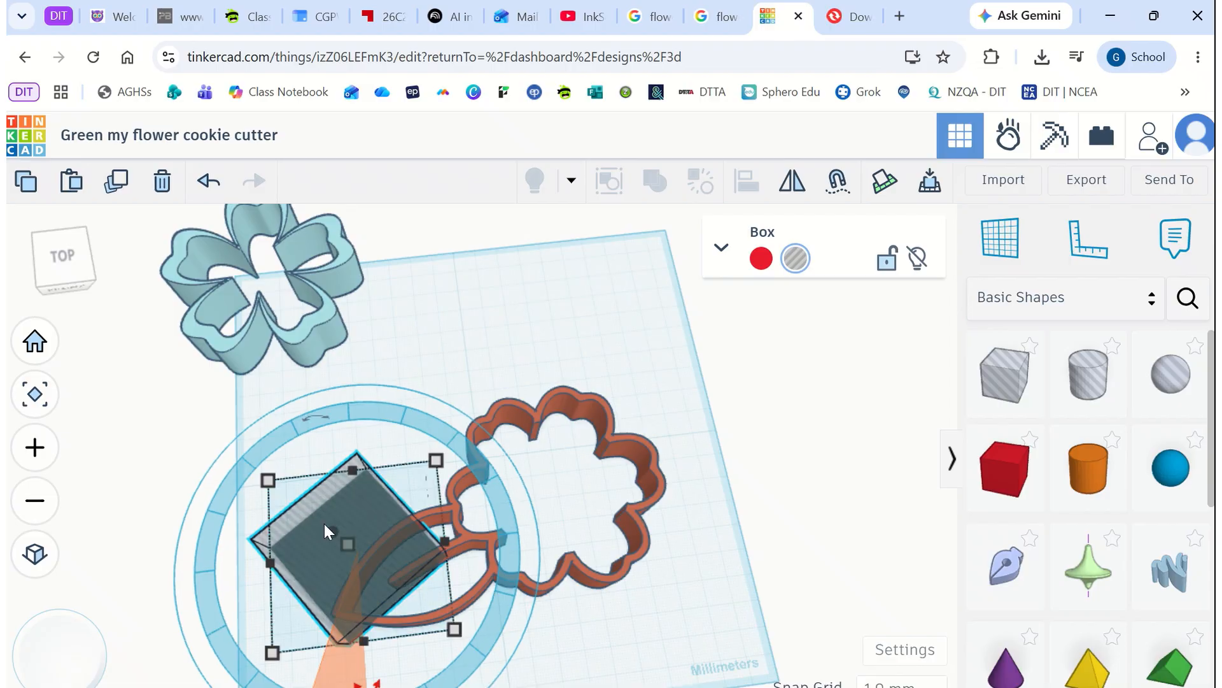
drag(350, 521, 384, 527)
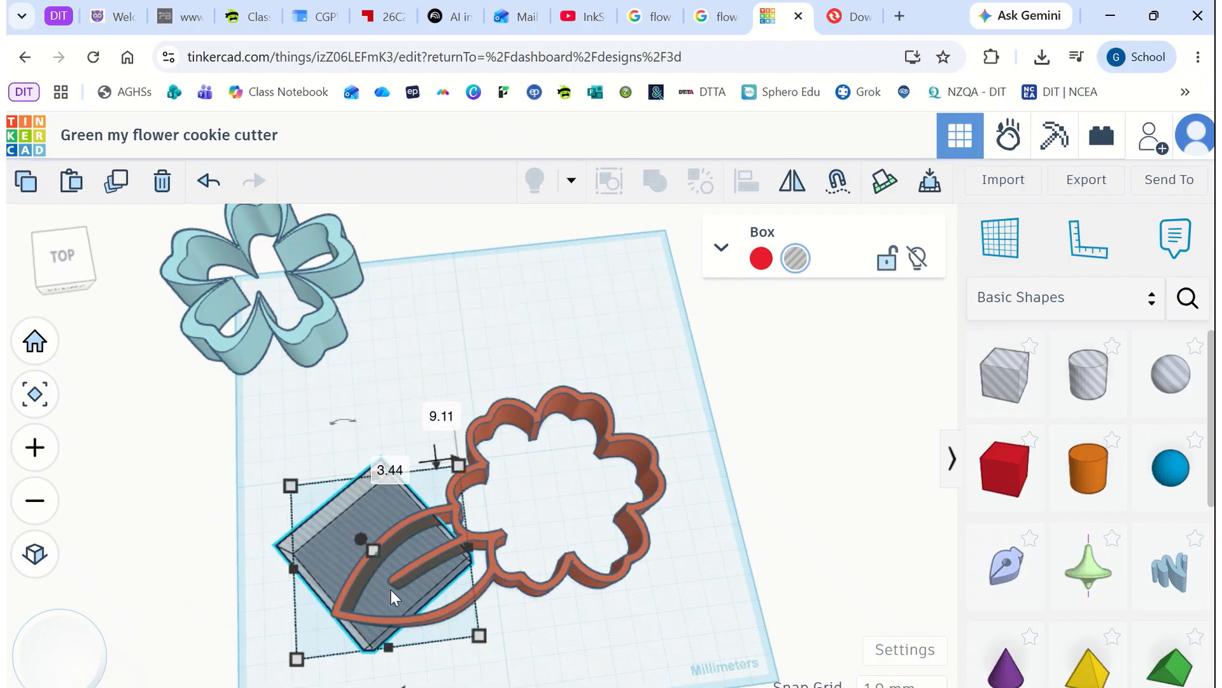
drag(297, 656, 279, 664)
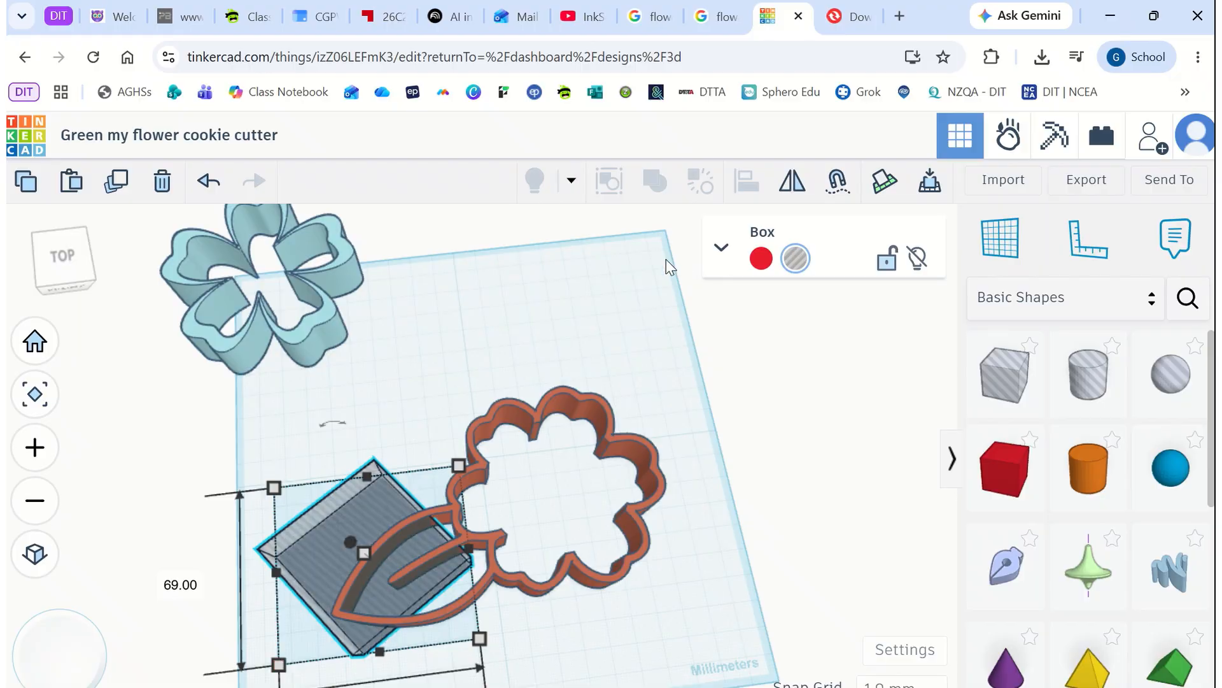
Step: Try to cut away the leaf by grouping the box hole with the flower shape, and undo the grouping
click(433, 404)
drag(373, 422, 548, 592)
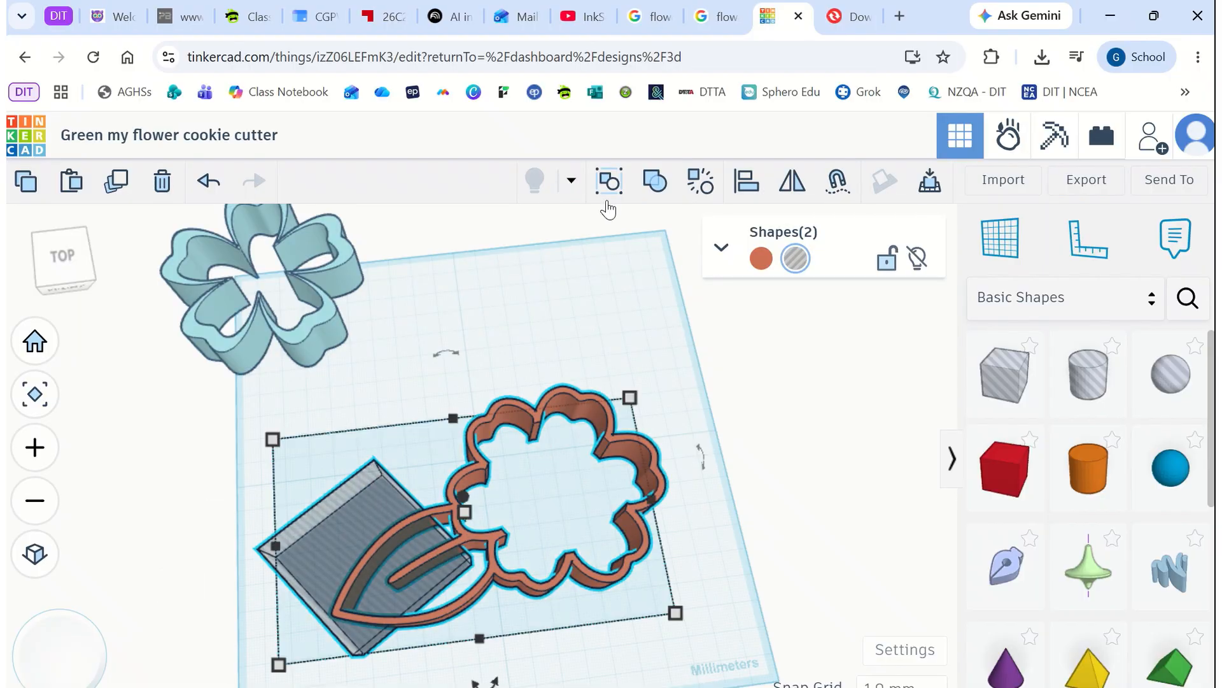
click(608, 190)
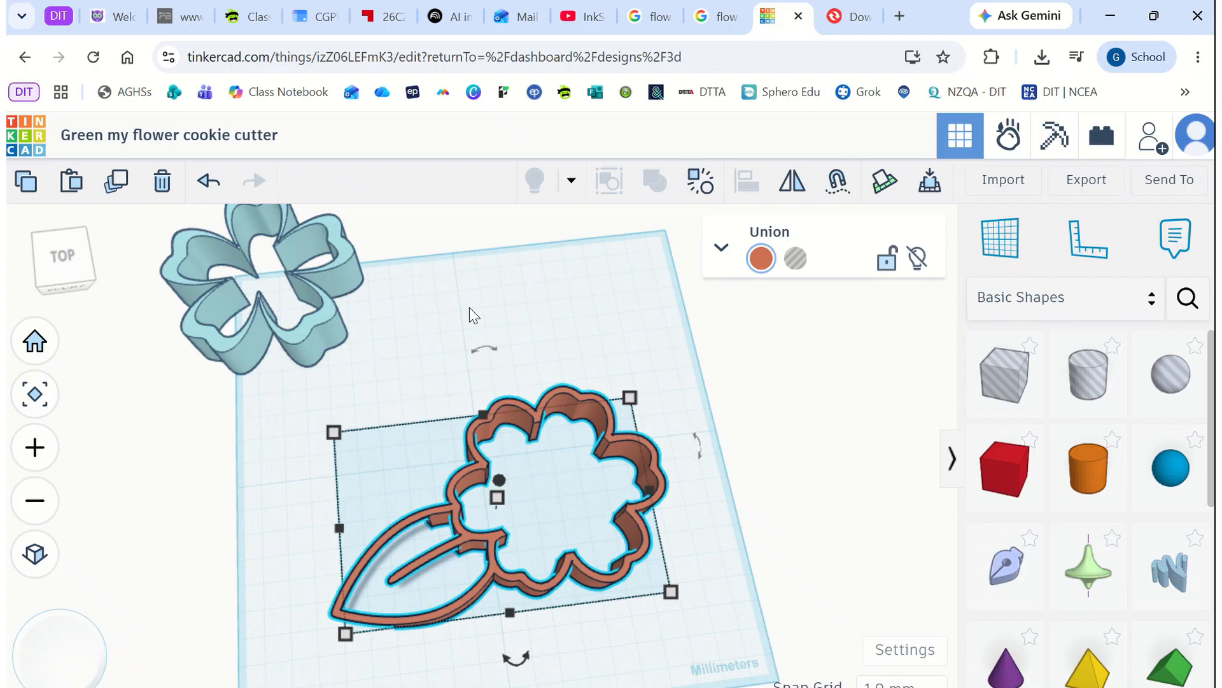
click(553, 341)
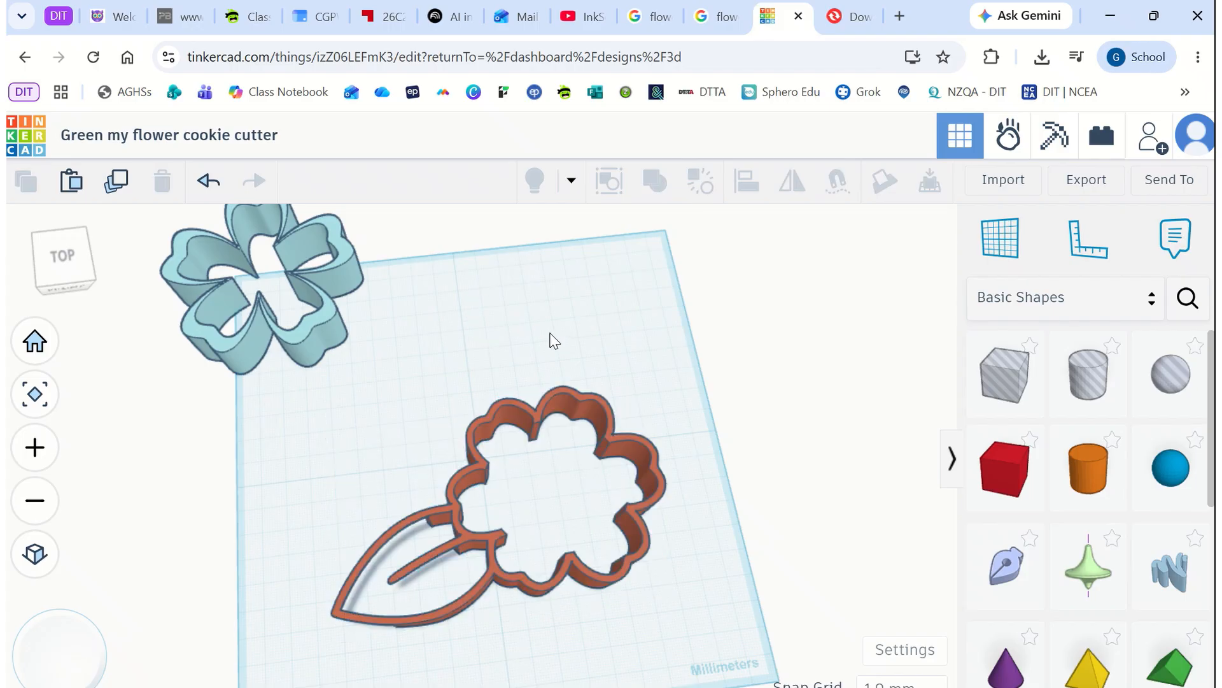
double_click(385, 526)
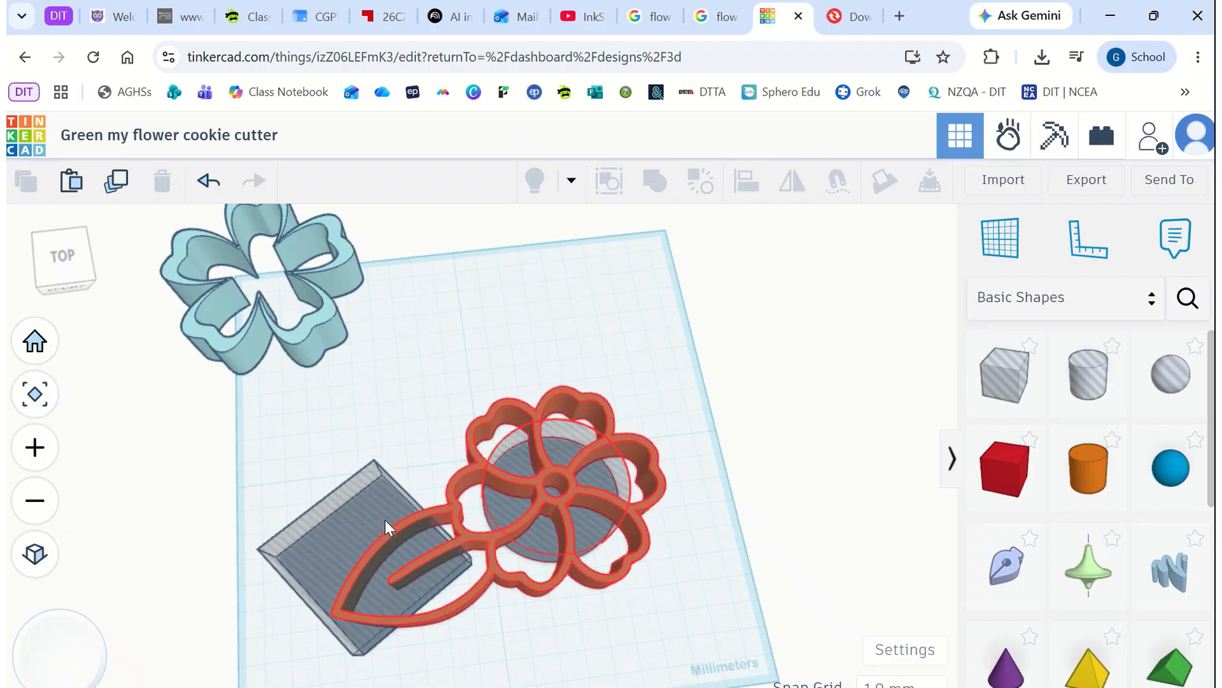
click(358, 501)
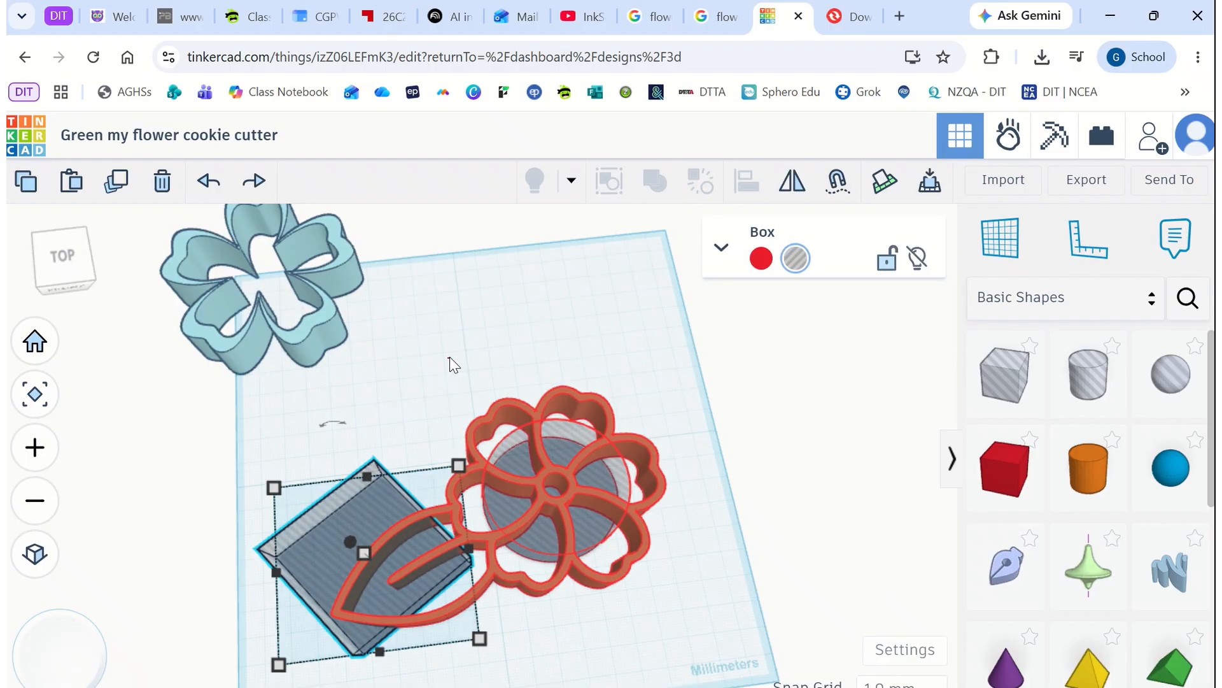
click(449, 382)
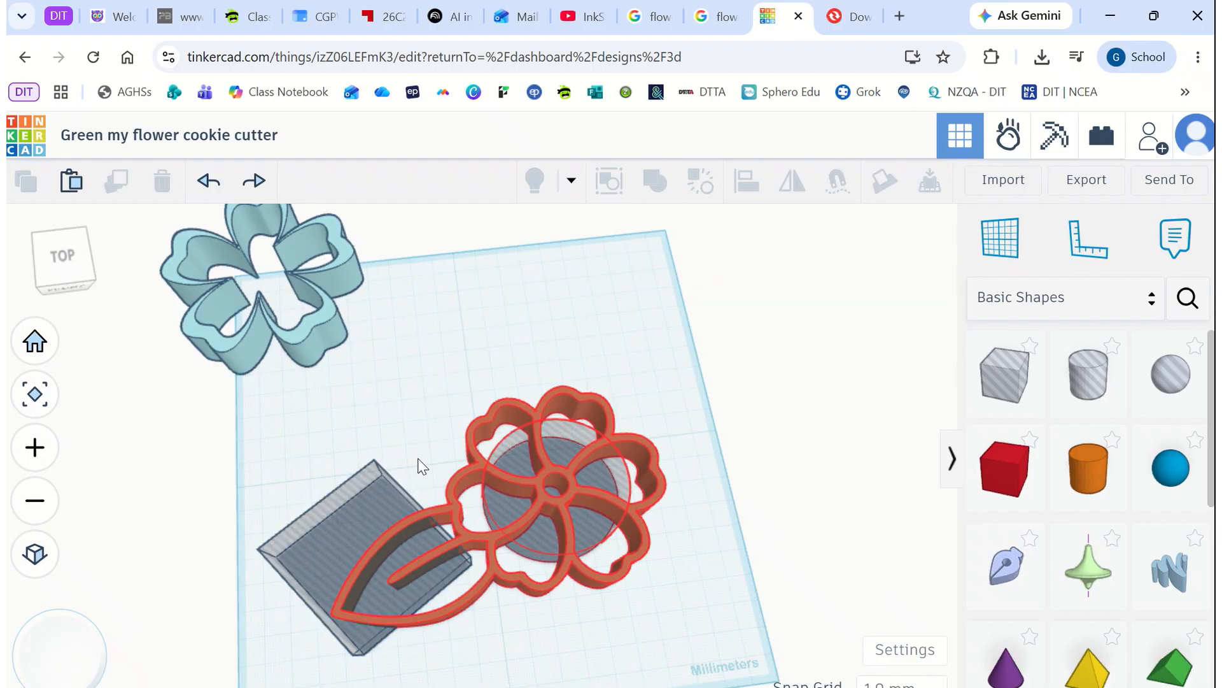
Step: Check the heights of the box hole and the flower shape
click(376, 504)
click(364, 554)
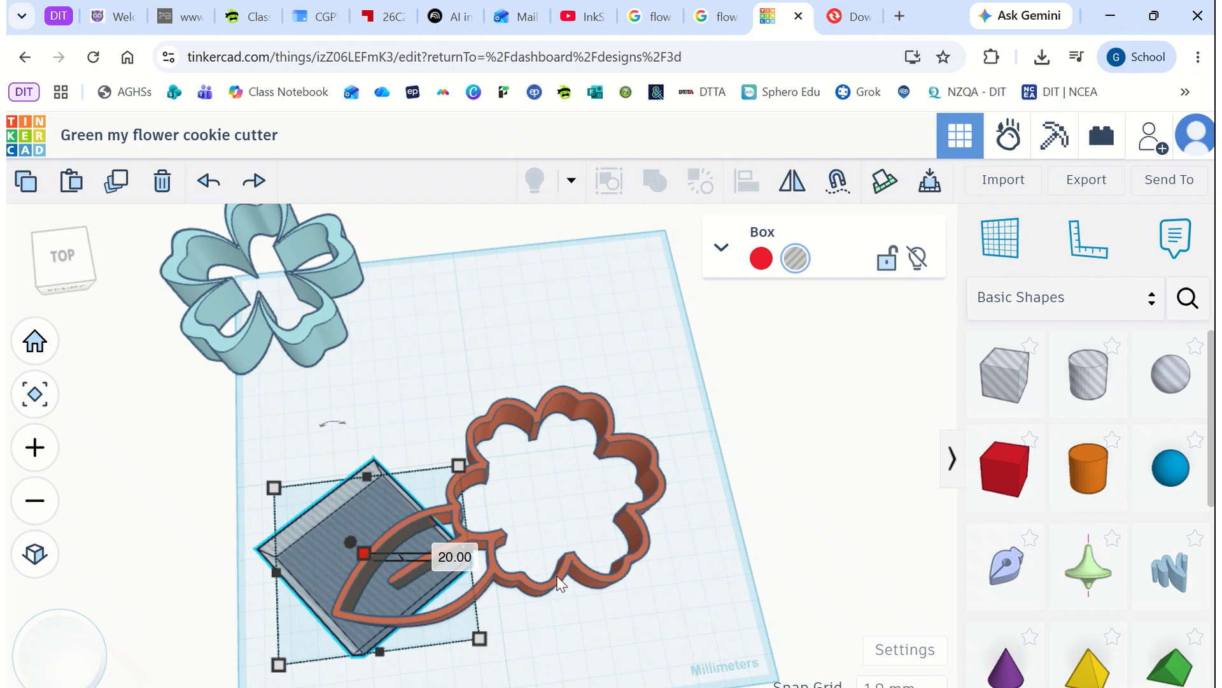
click(575, 568)
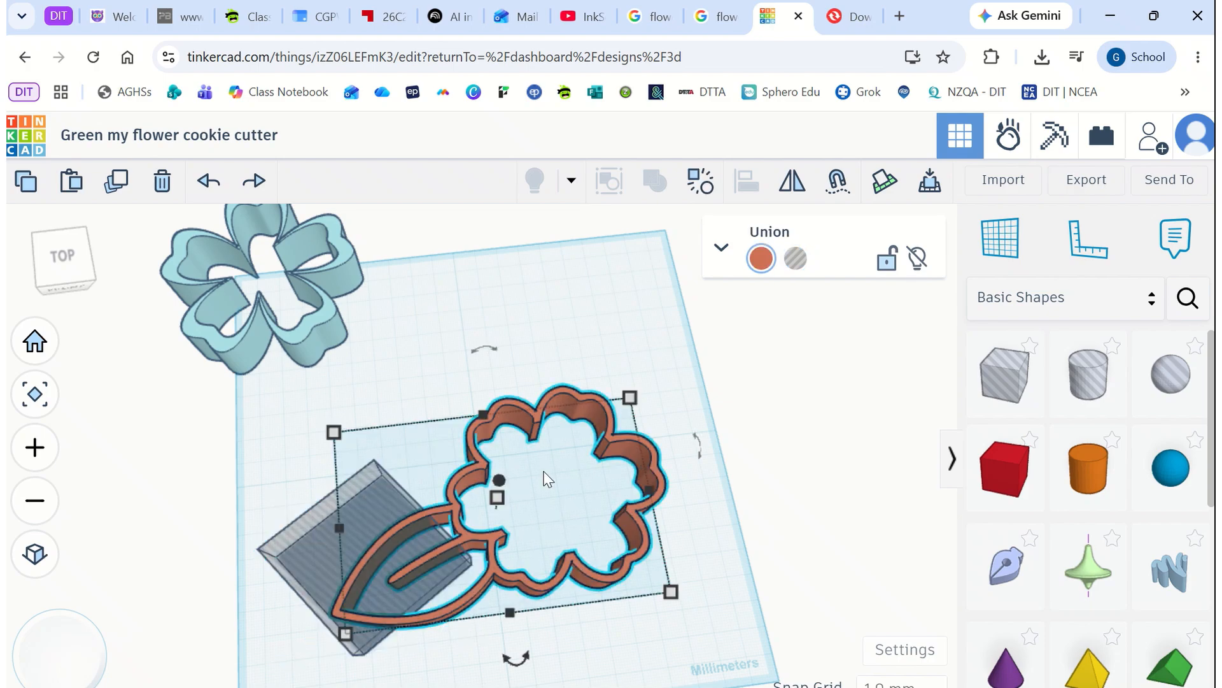
click(495, 497)
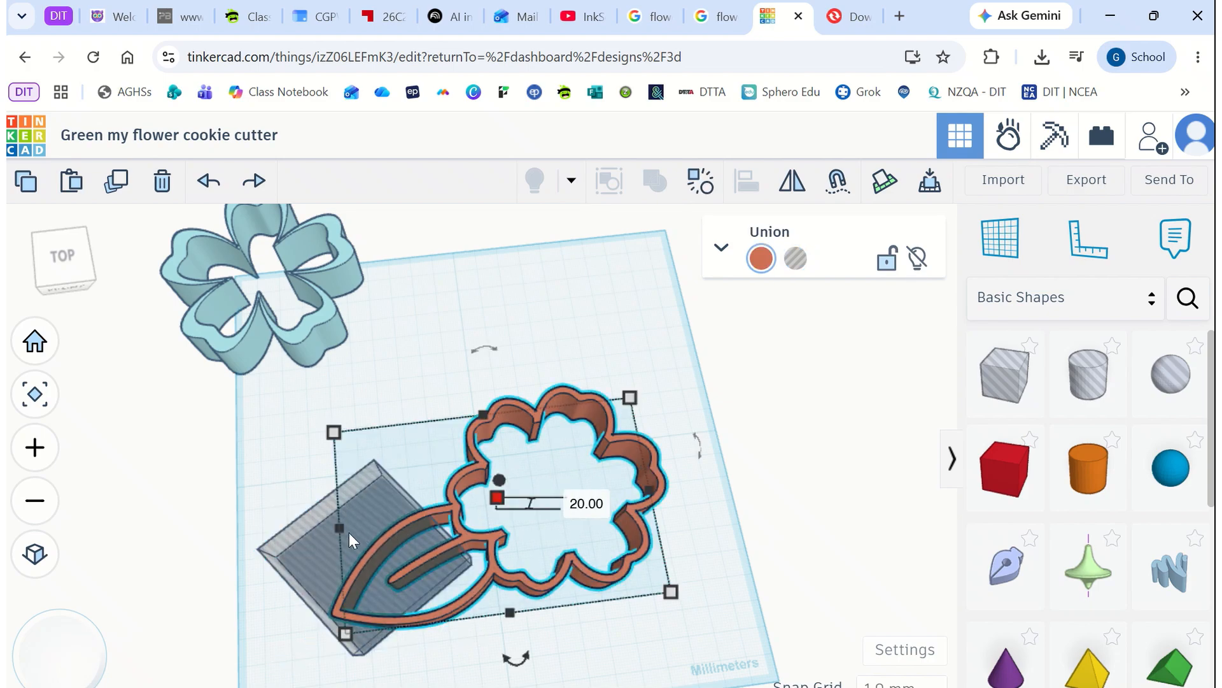
Step: Move the box hole back off the leaf and set its height to 30 mm
right_drag(362, 382, 344, 524)
right_drag(471, 312, 281, 422)
drag(329, 490, 239, 449)
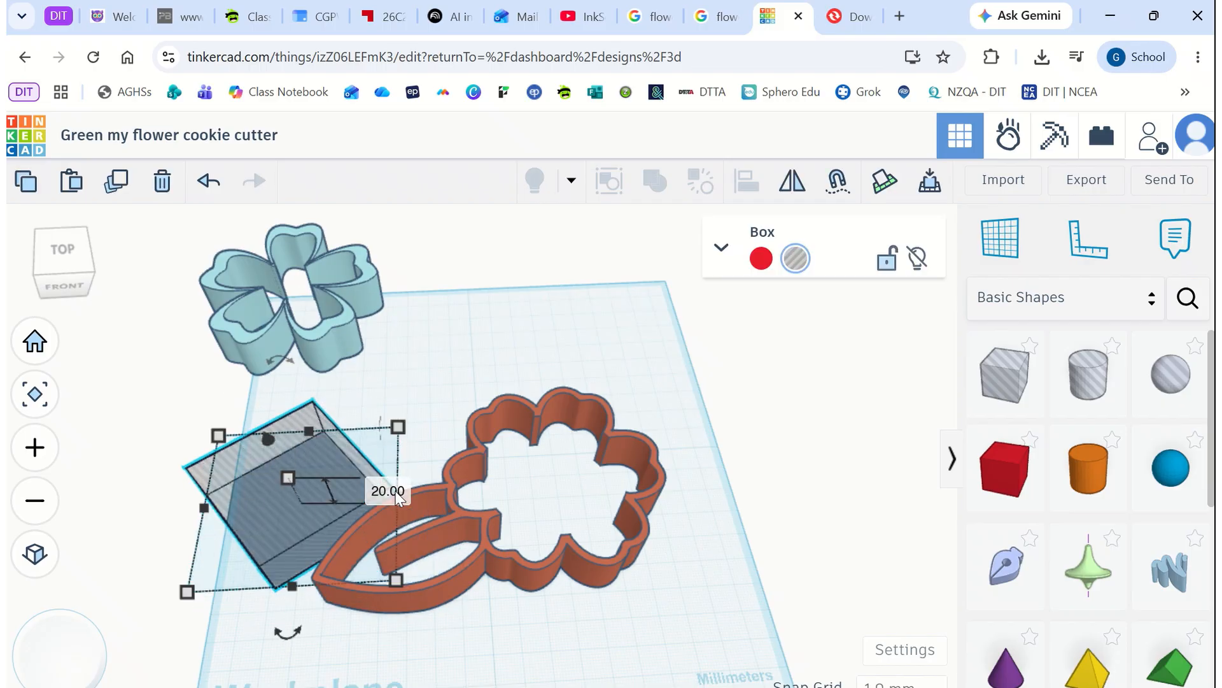
click(390, 489)
text(30)
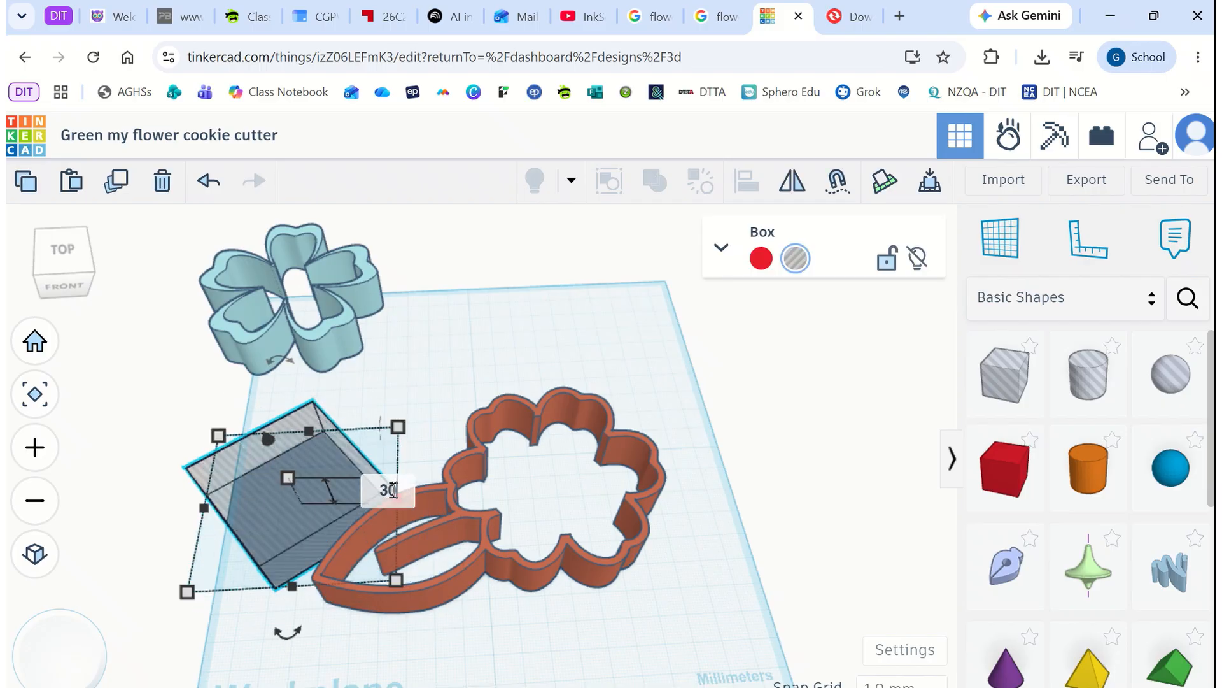
key(Return)
click(448, 366)
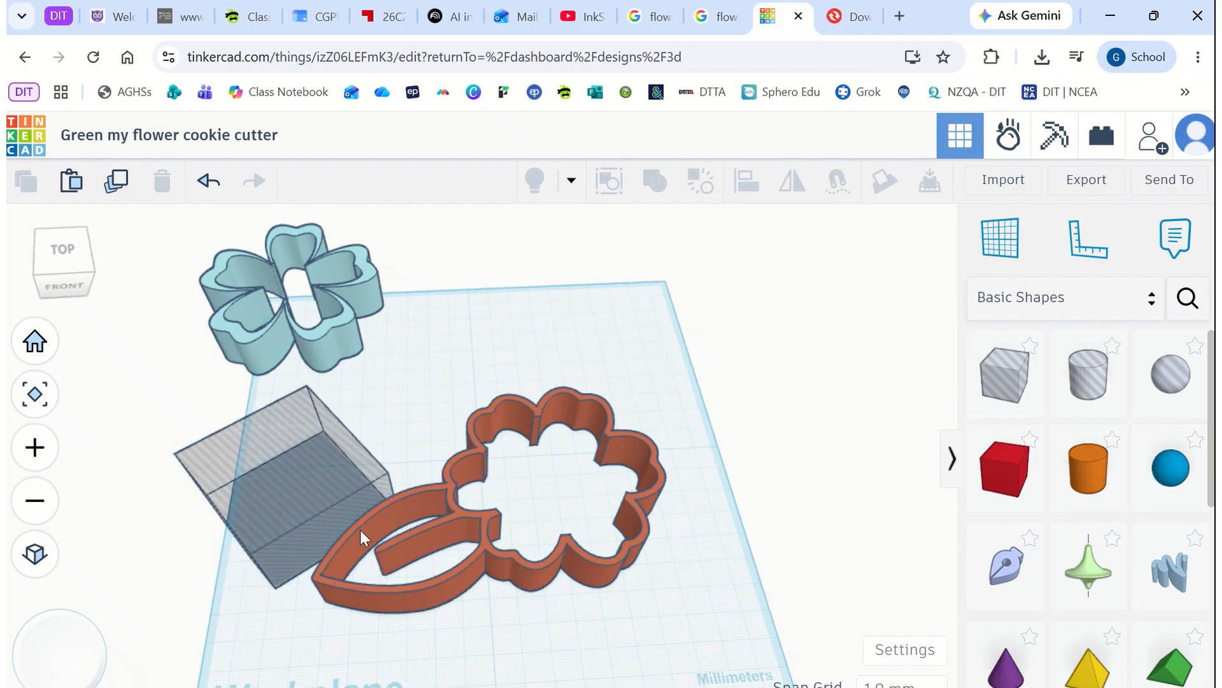
Step: Position the box hole over the whole leaf, using the top view to nudge it closer to the flower's petals
drag(297, 481, 384, 578)
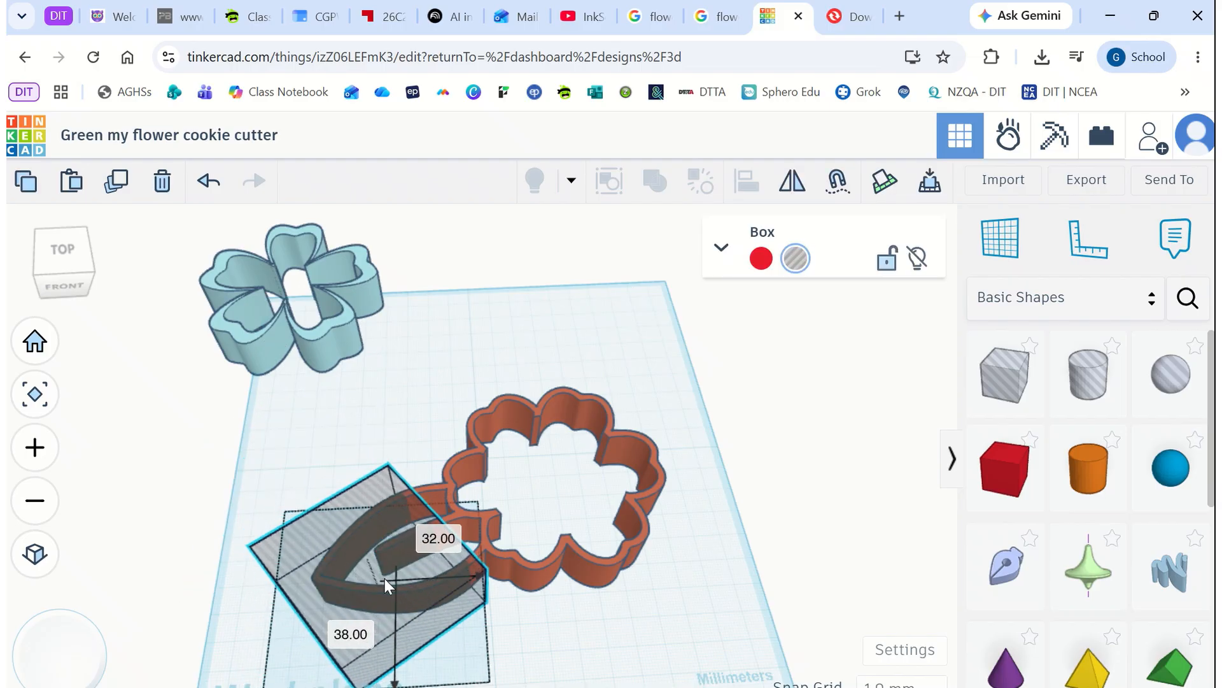
click(58, 256)
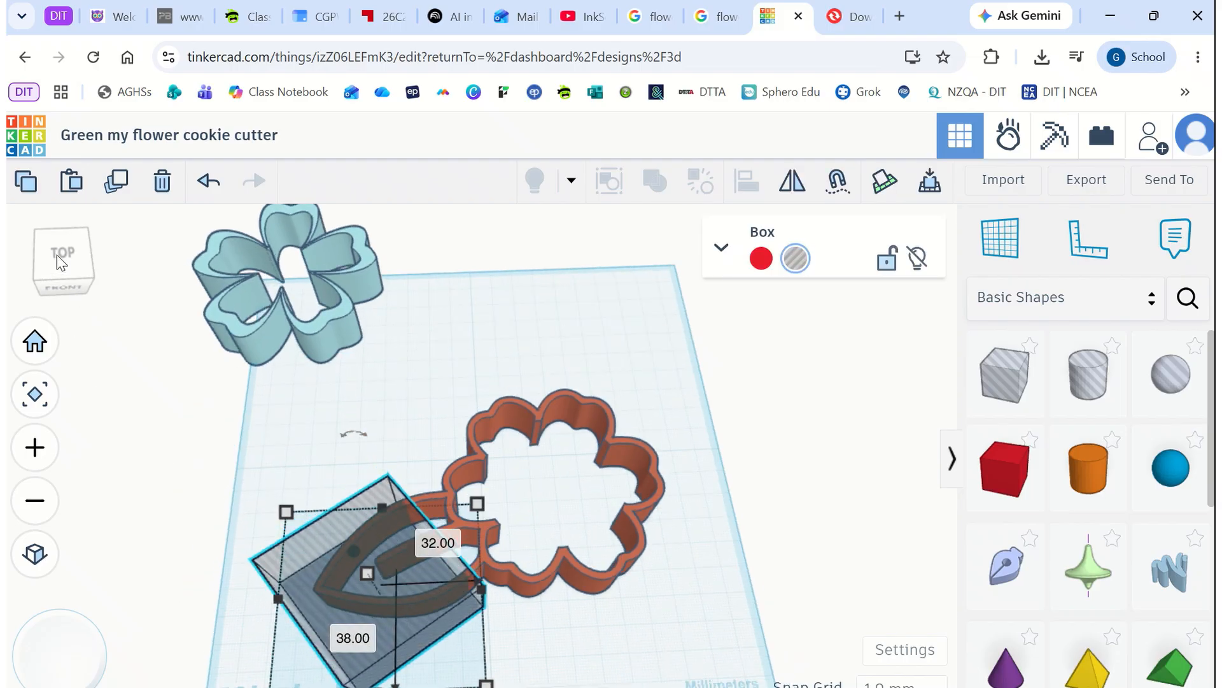
click(493, 335)
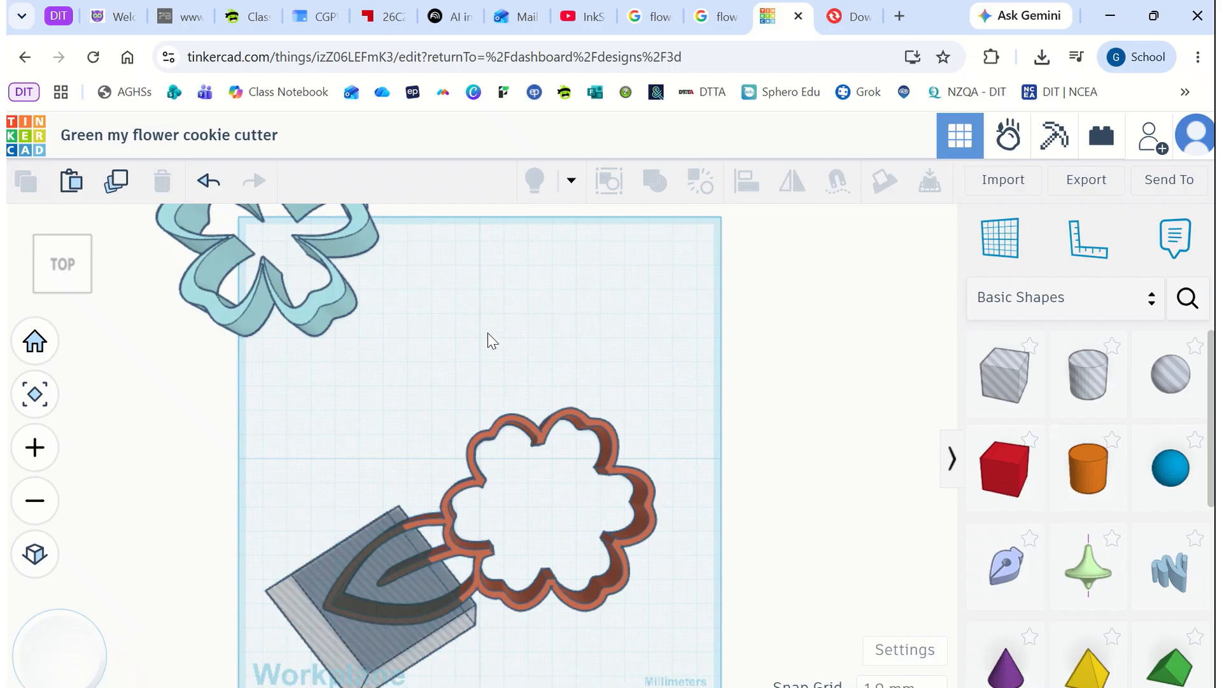
click(391, 605)
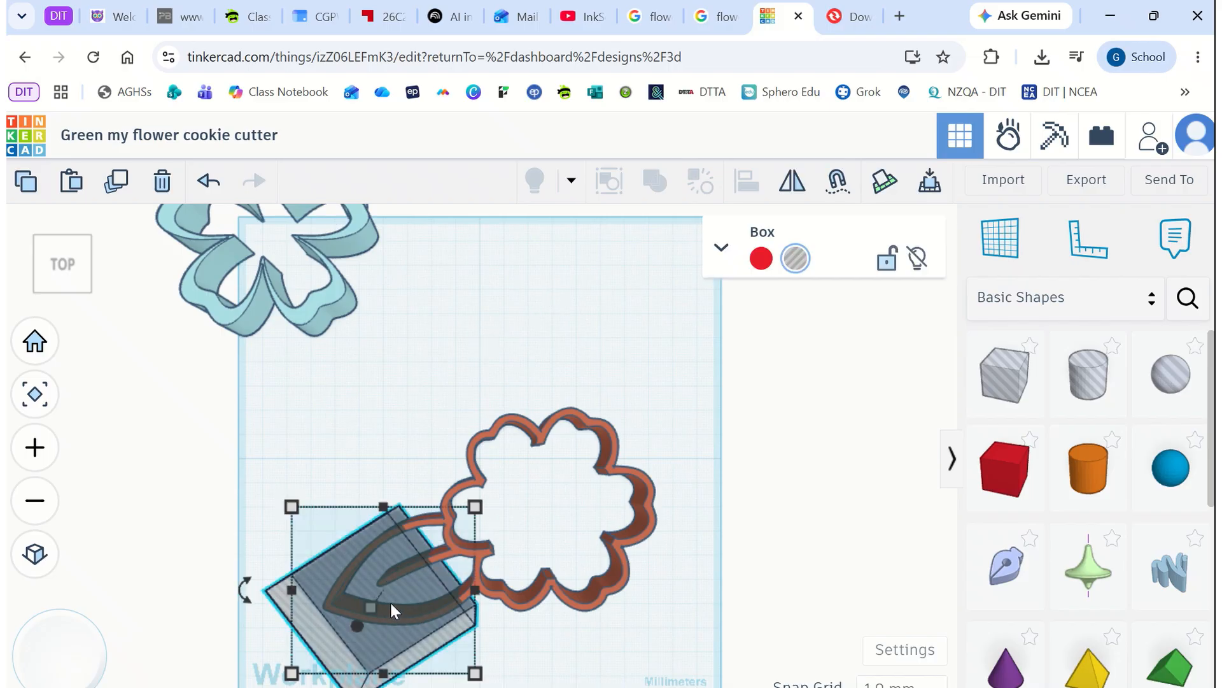
key(Up)
key(Right)
key(Right)
key(Right)
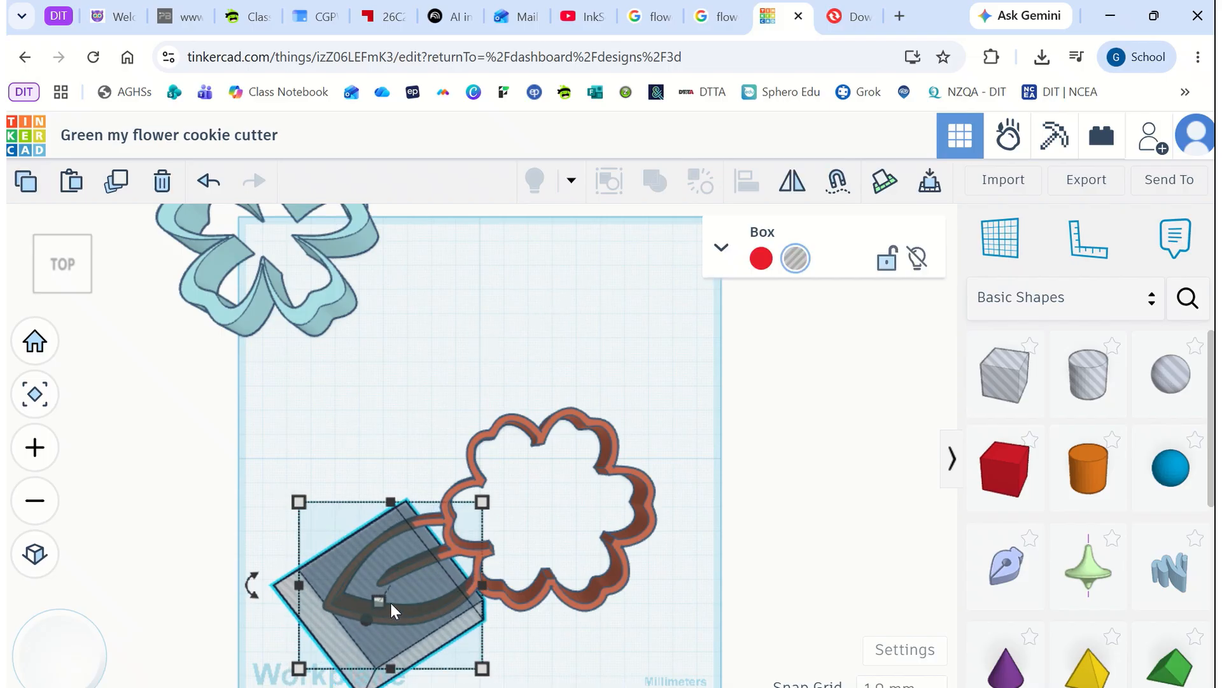
key(Right)
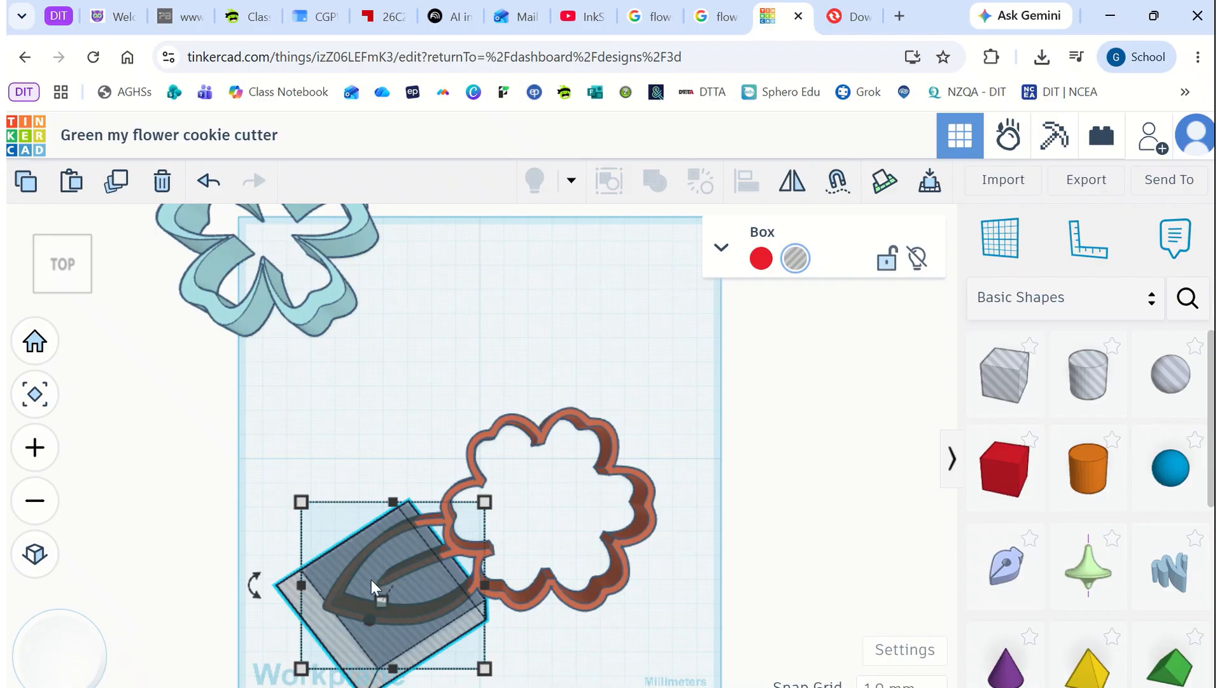
Step: Union-group the box hole with the flower shape to cut the leaf away
click(358, 422)
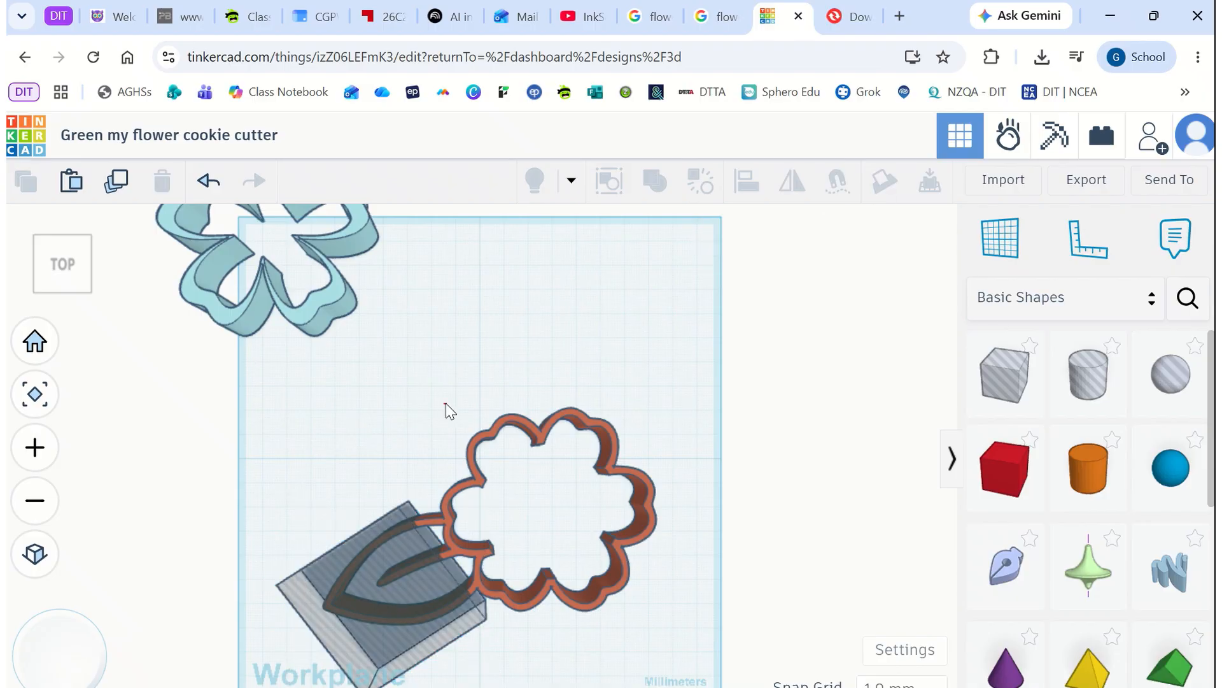
drag(447, 409, 474, 555)
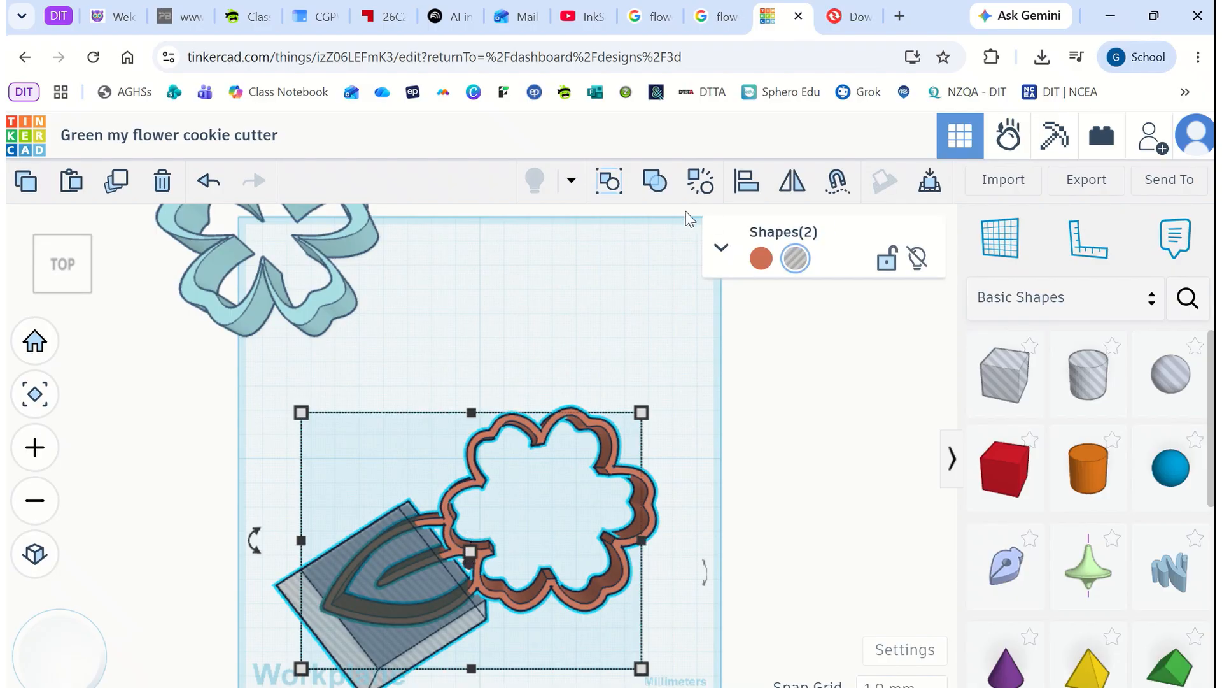
click(655, 183)
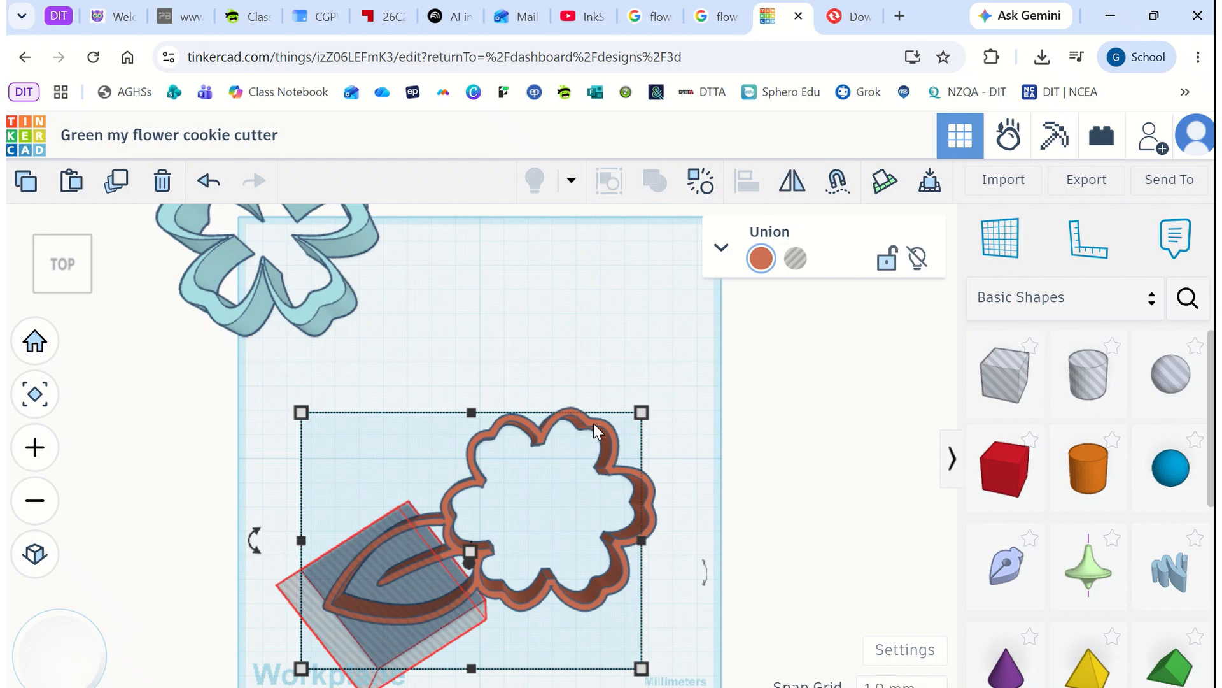
click(479, 342)
right_drag(362, 564, 410, 504)
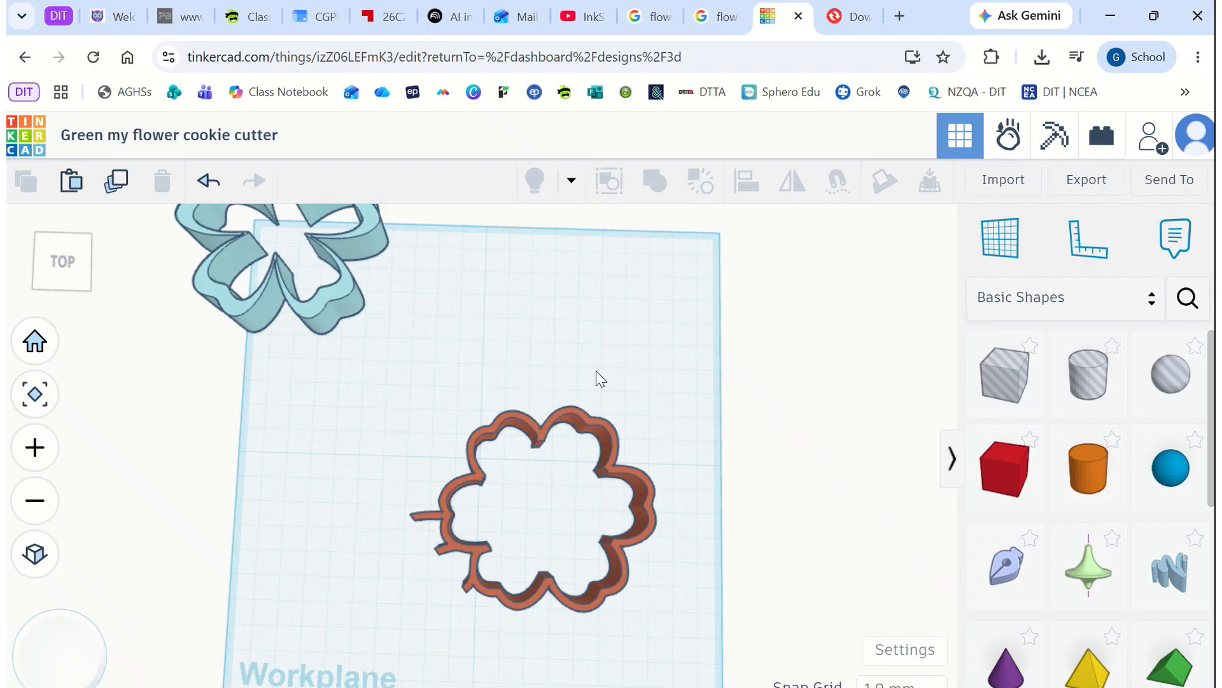
Step: Place a narrow, angled box hole over the uppermost leftover leaf stub and union-group it with the flower to trim the stub
drag(1004, 373, 475, 544)
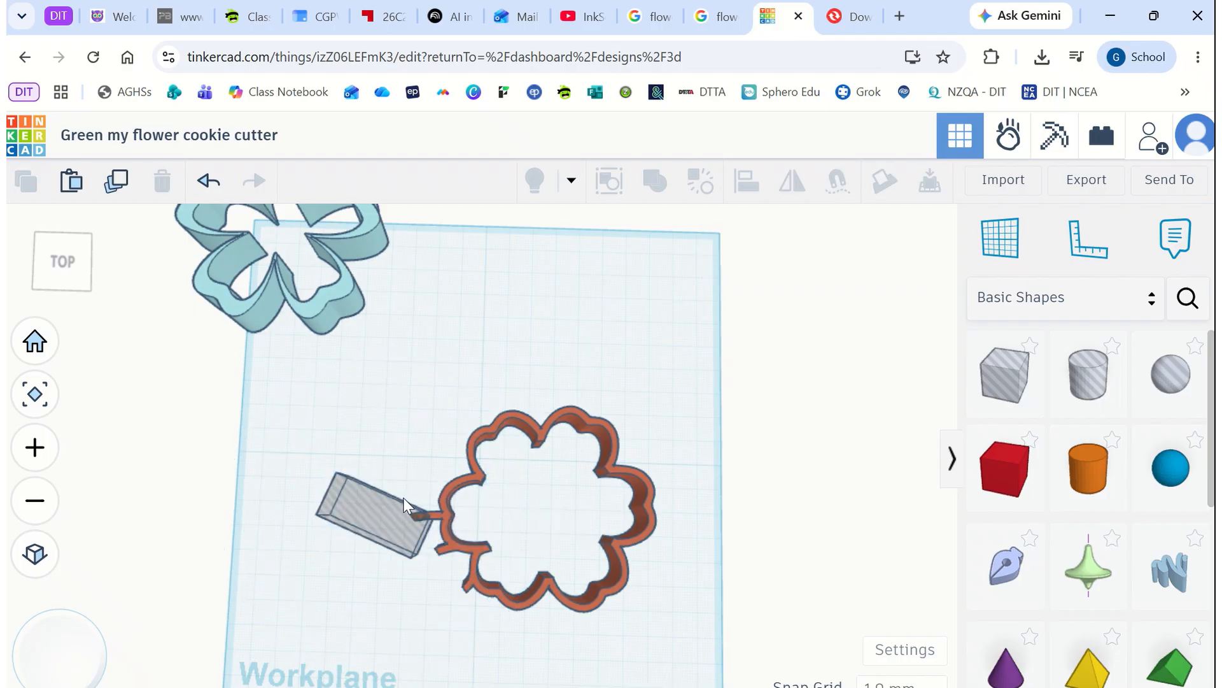
drag(403, 498, 408, 506)
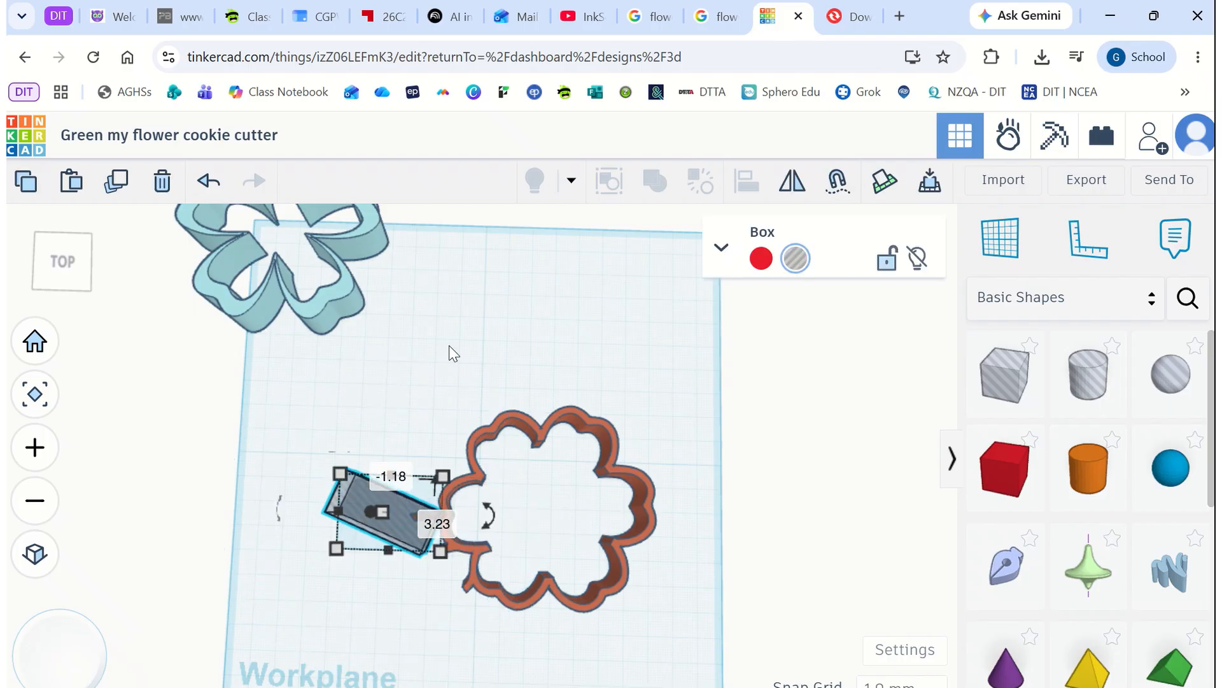
click(449, 347)
drag(399, 463, 520, 562)
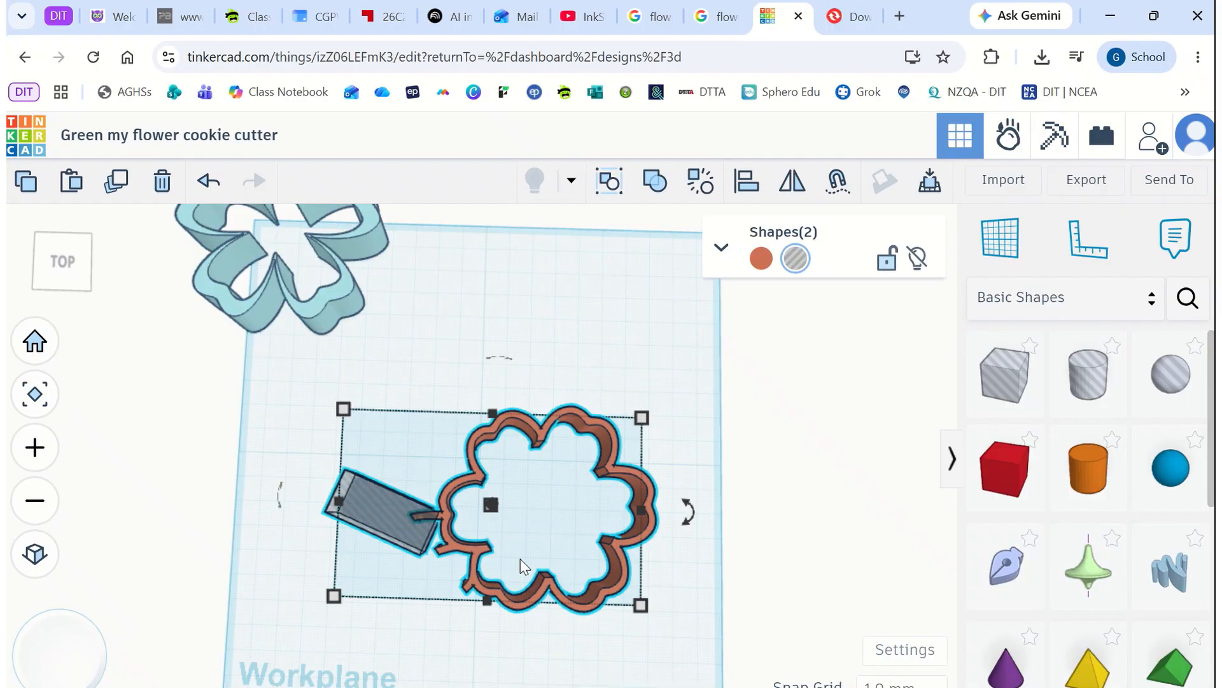
click(656, 185)
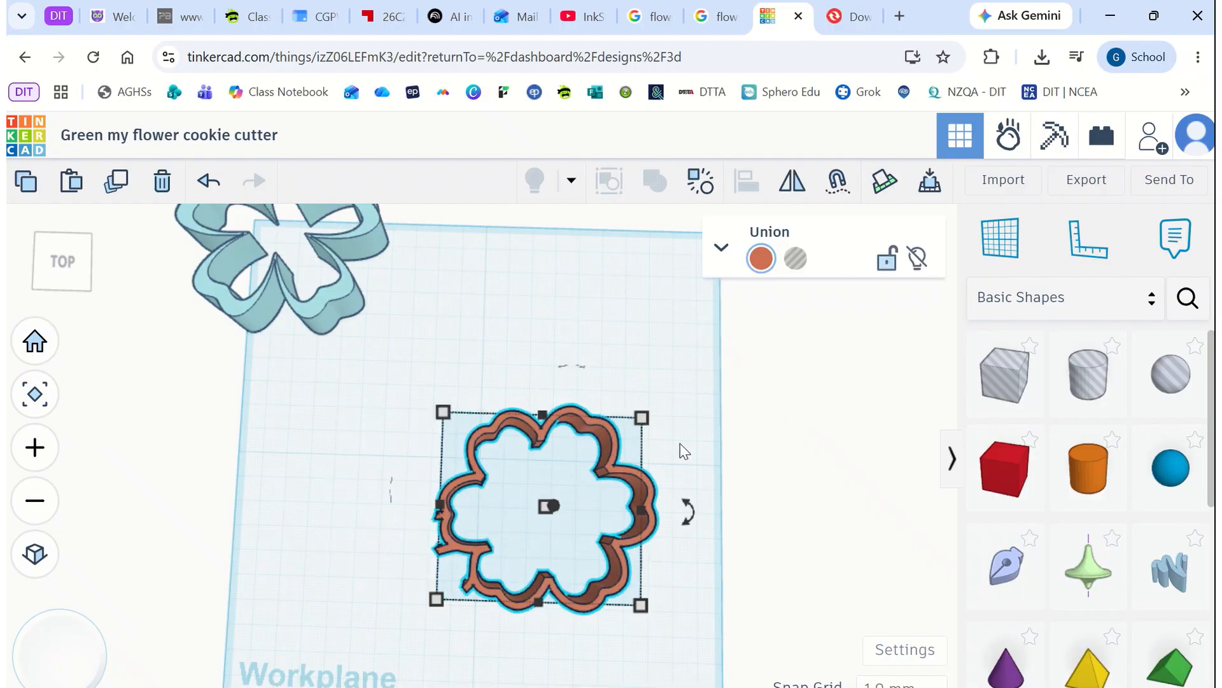
click(365, 427)
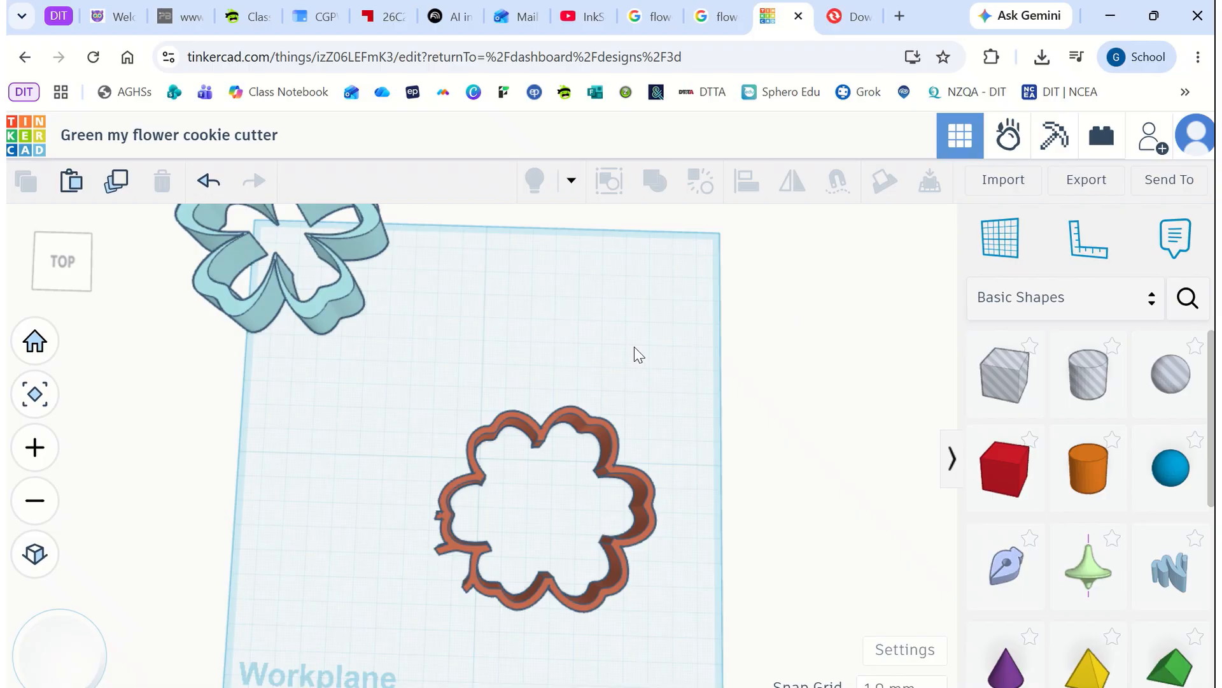
mouse_move(648, 4)
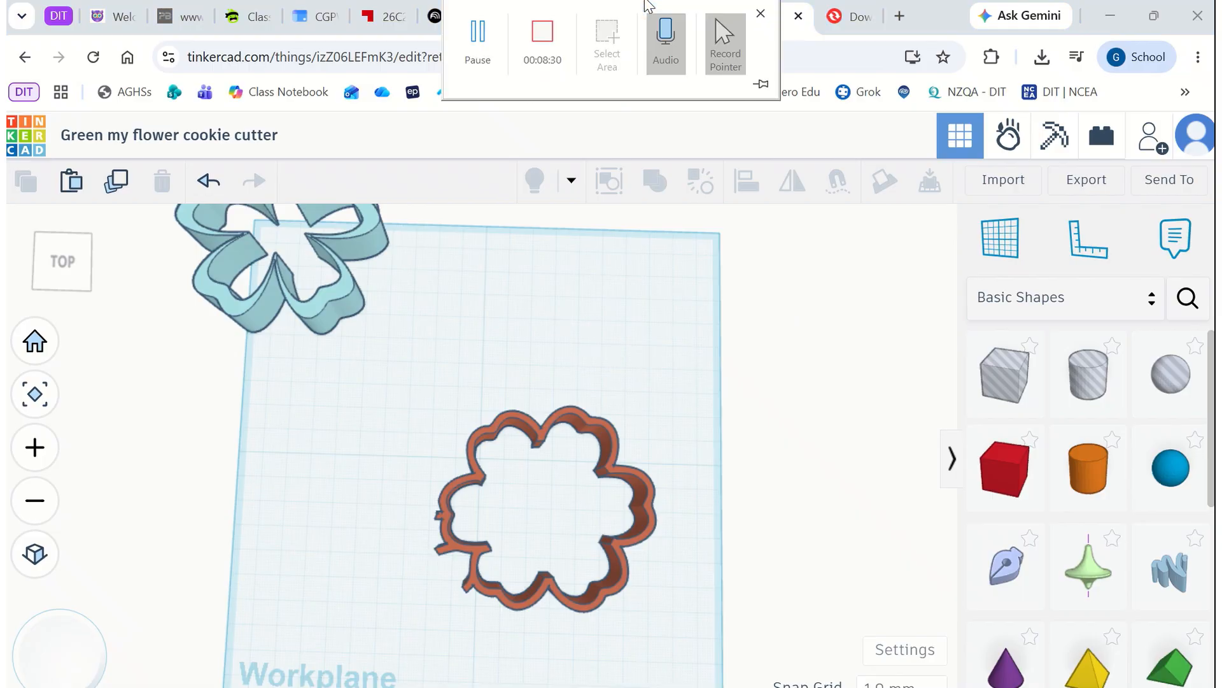